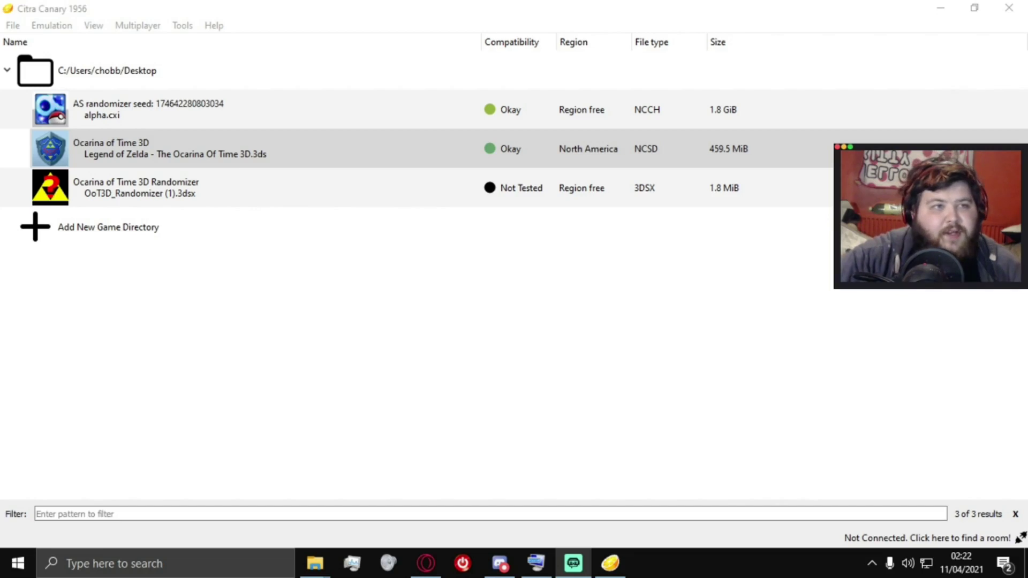
Collapse the Desktop folder entry and remove it from the list of game directories
left_click(7, 70)
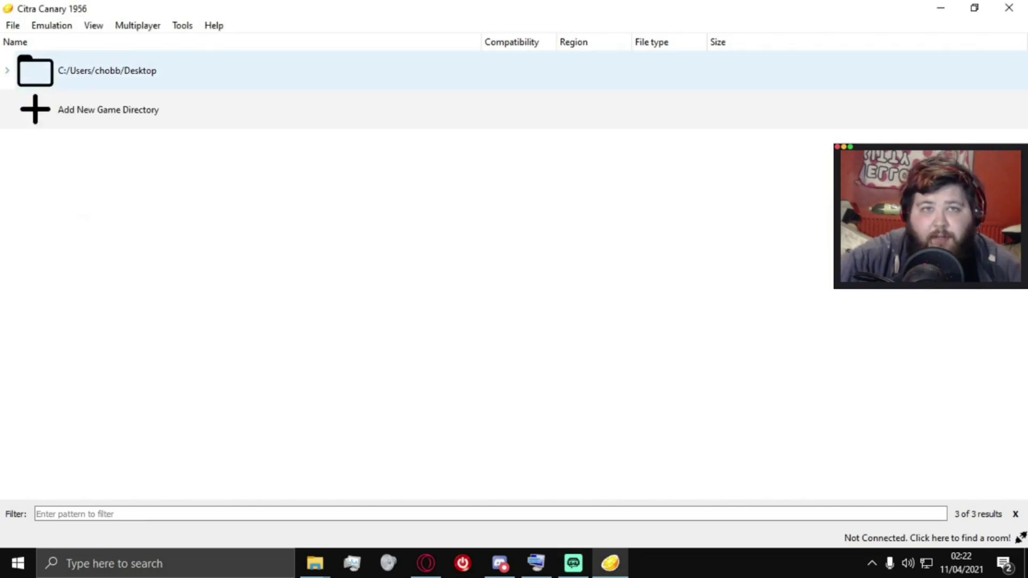
right_click(108, 77)
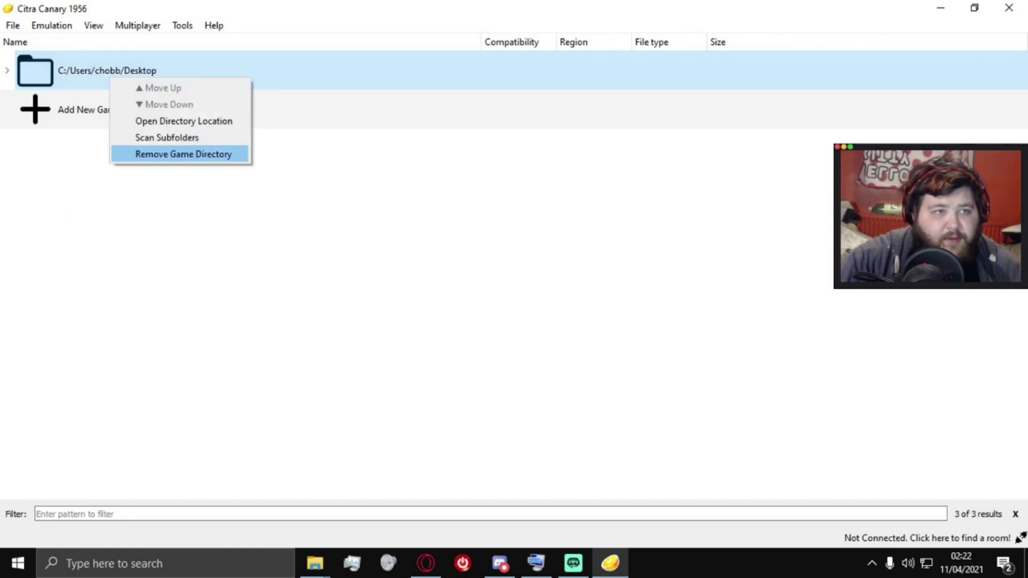
left_click(177, 154)
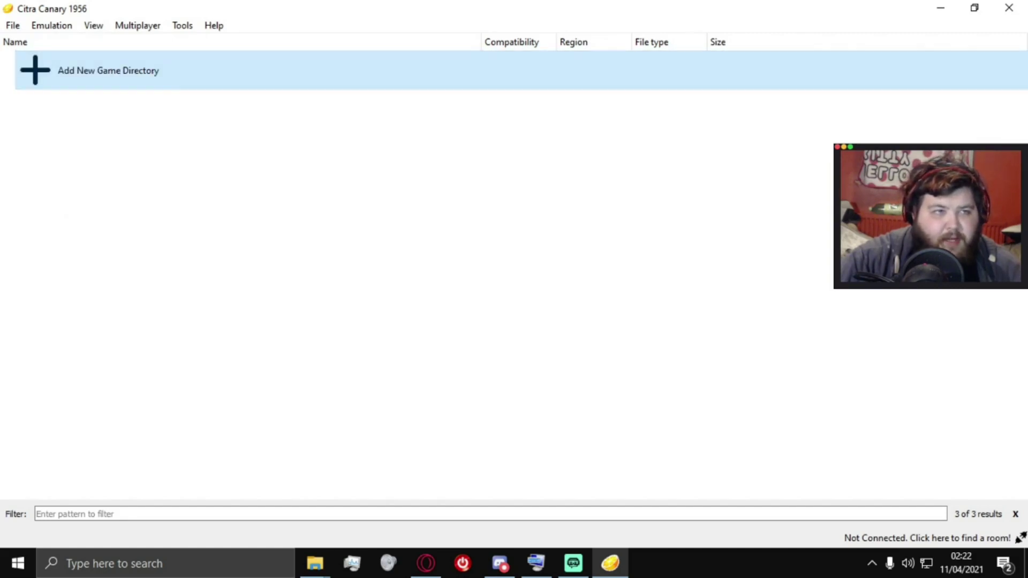
Add the Desktop folder as a new game directory
double_click(109, 71)
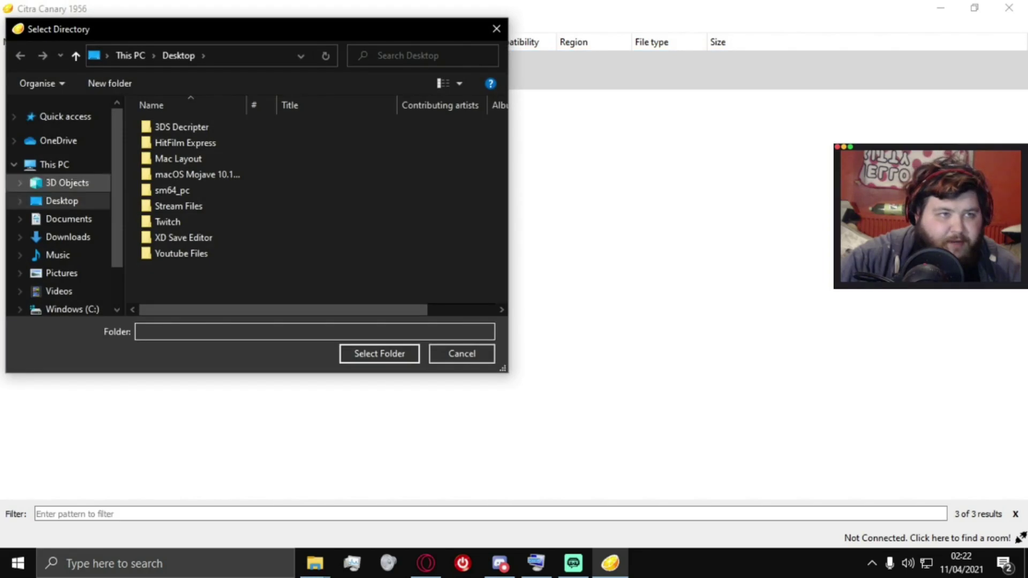
left_click(62, 201)
left_click(379, 354)
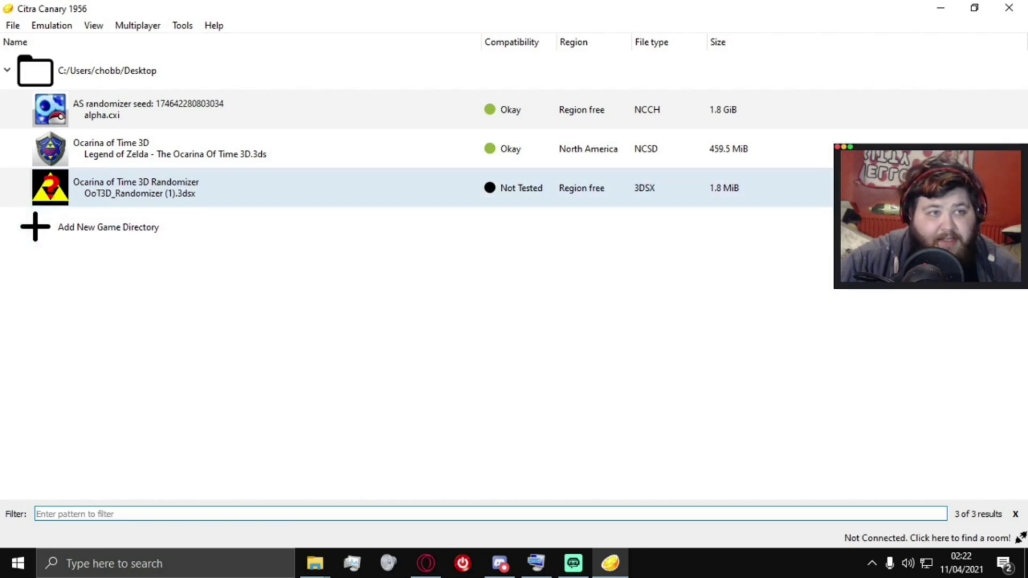
Launch Ocarina of Time 3D Randomizer from the game list and look over the categories of its Main Settings Menu
key("Return")
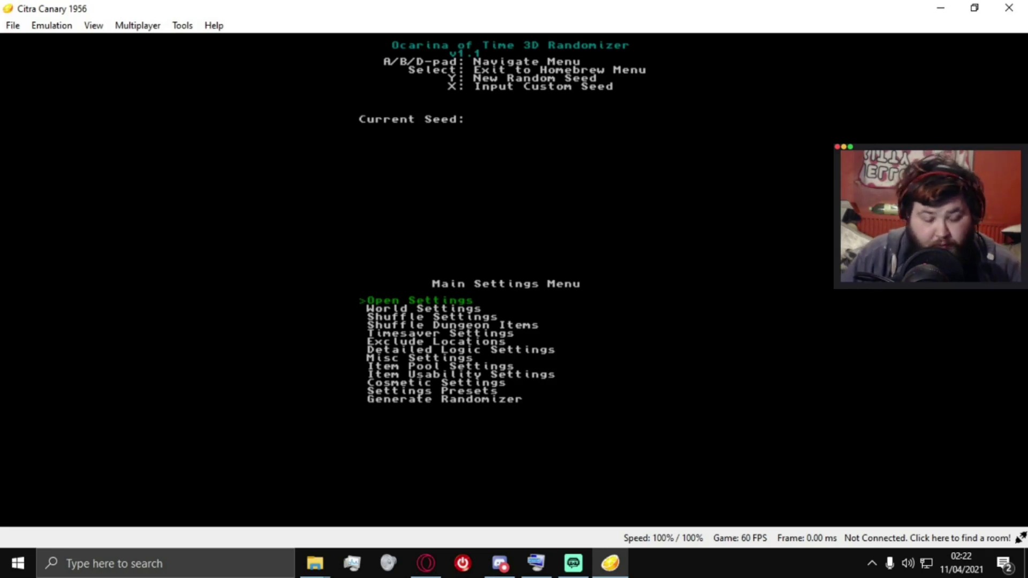
key("Down")
key("Down")
key("Down")
key("Down")
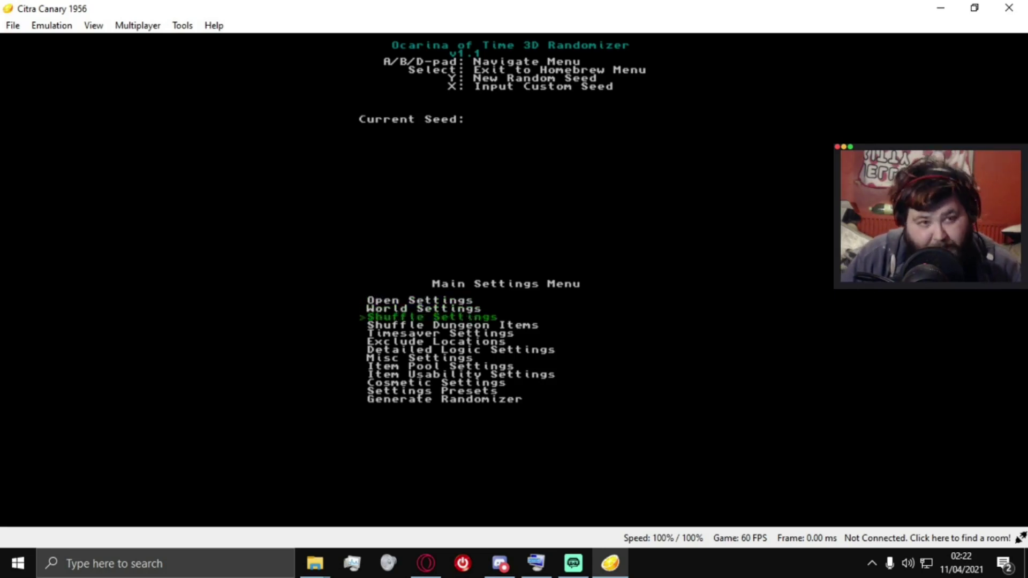
key("Up")
key("Up")
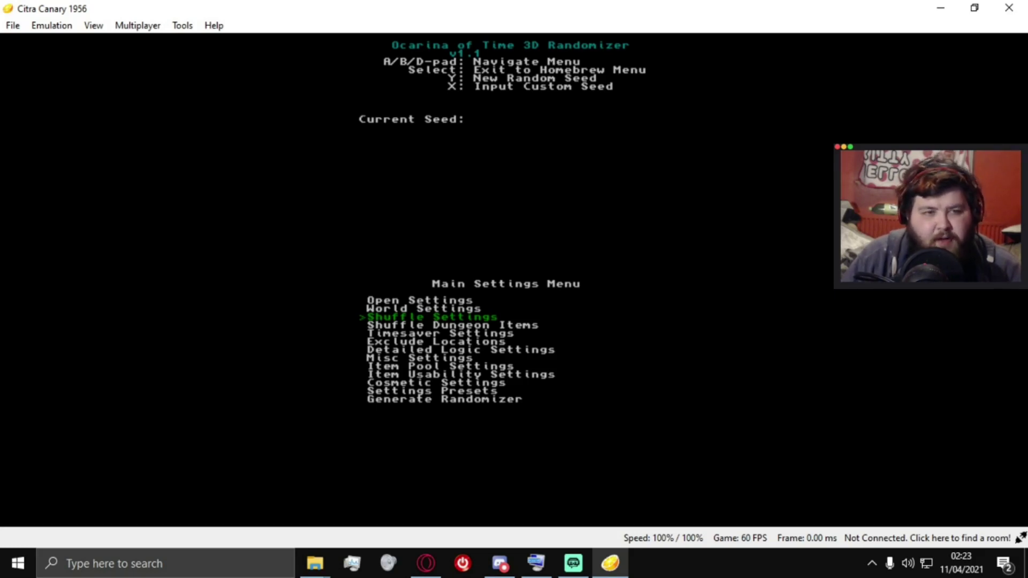
key("Up")
key("Up")
Examine the Open Settings descriptions from Logic down to Trial Count, including Forest, Door of Time and Rainbow Bridge
key("a")
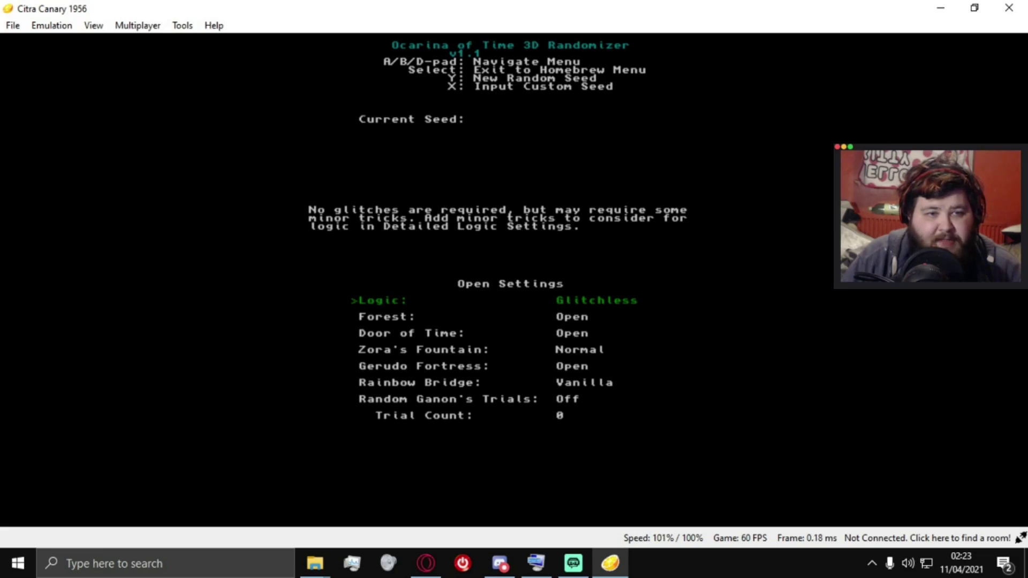
key("Down")
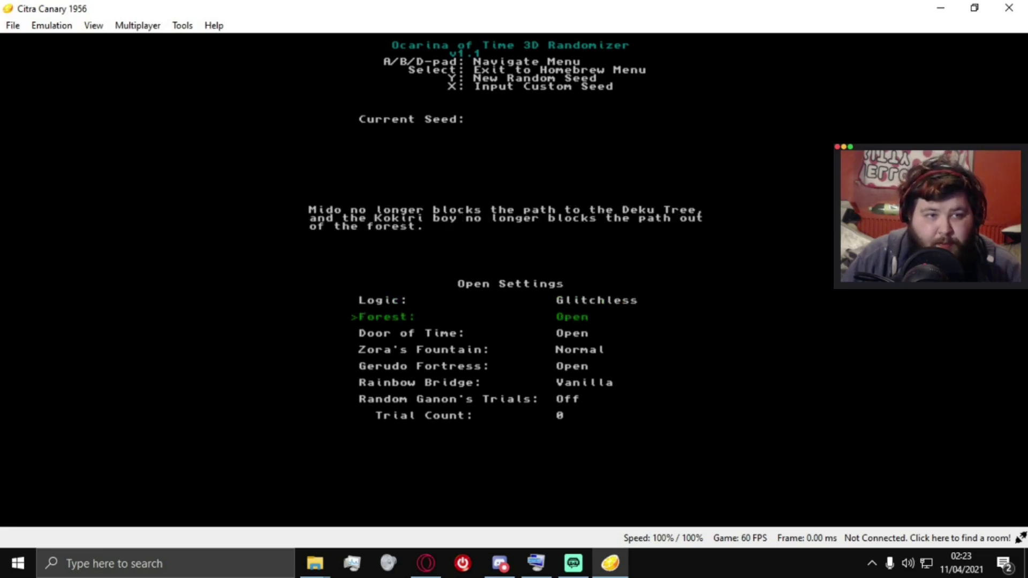
key("Down")
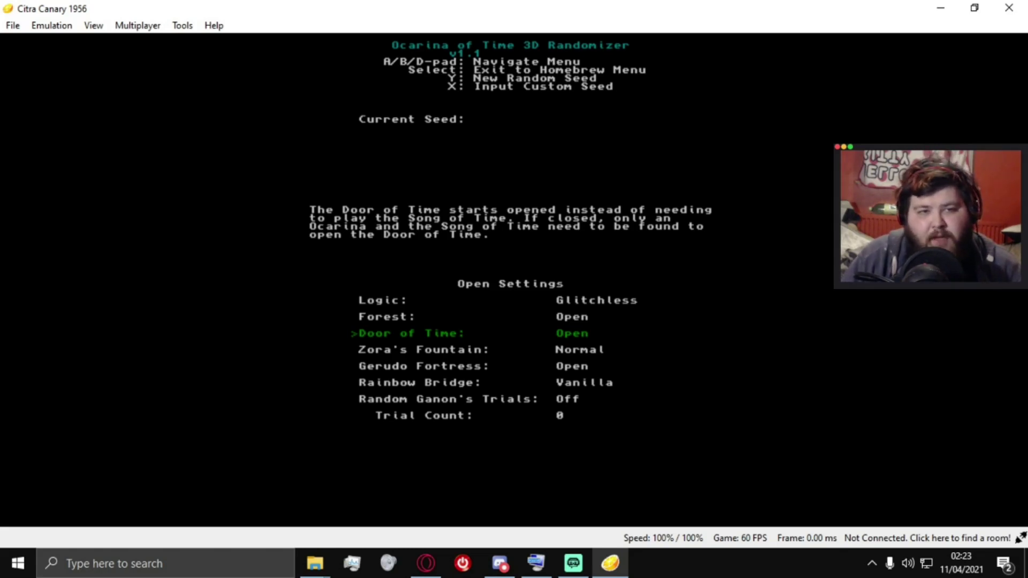
key("Down")
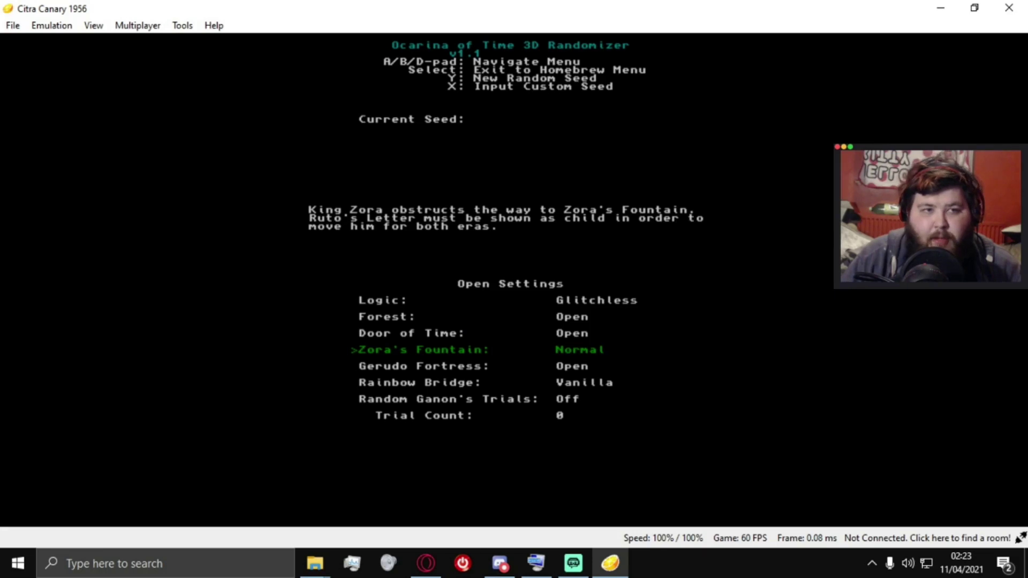
key("Down")
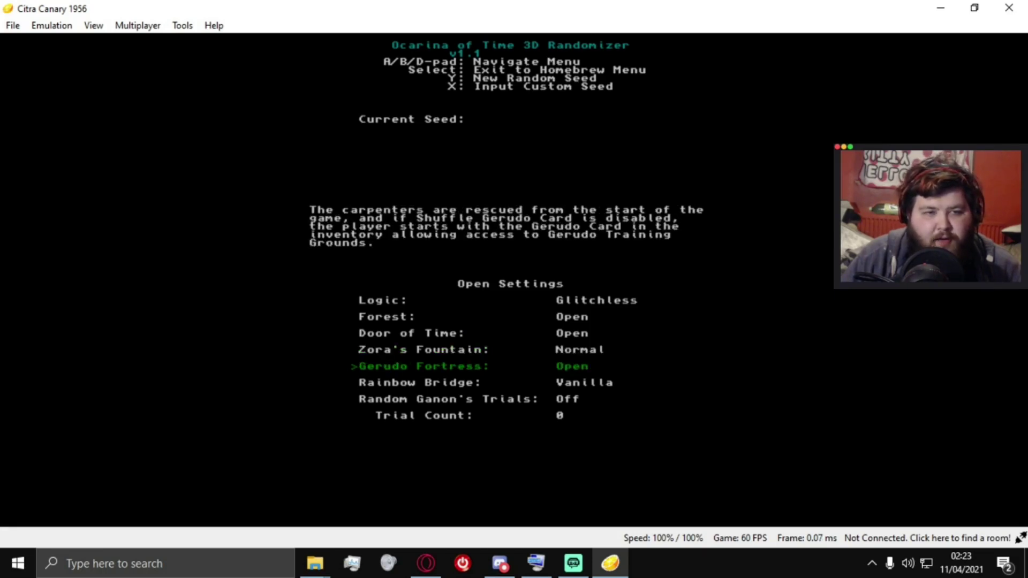
key("Down")
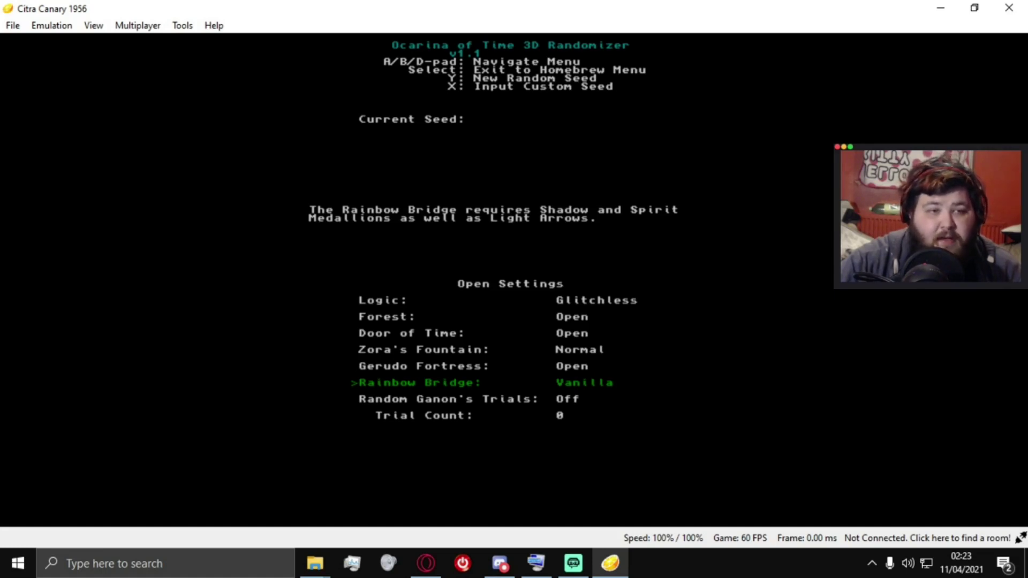
key("Down")
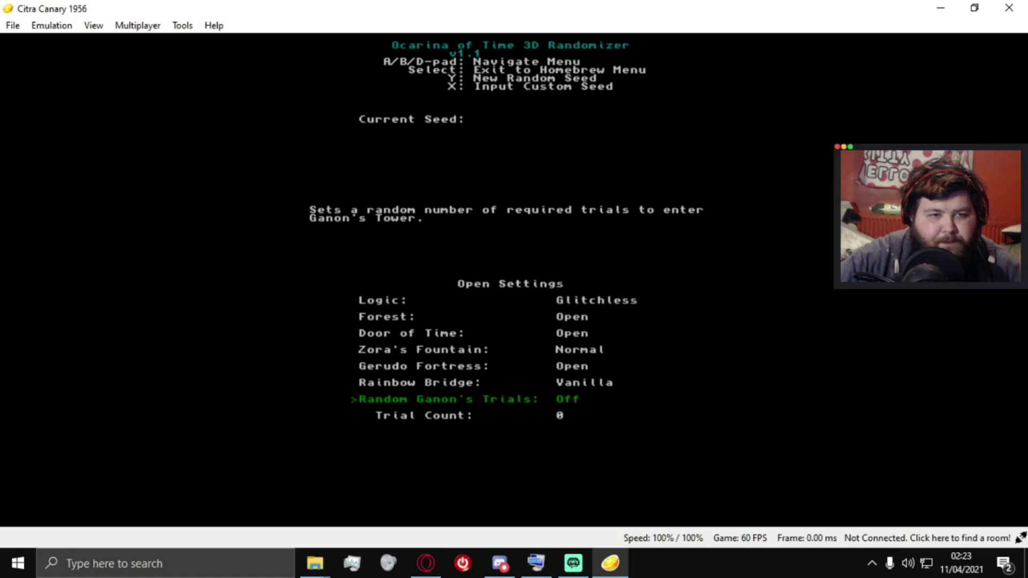
key("Down")
key("Up")
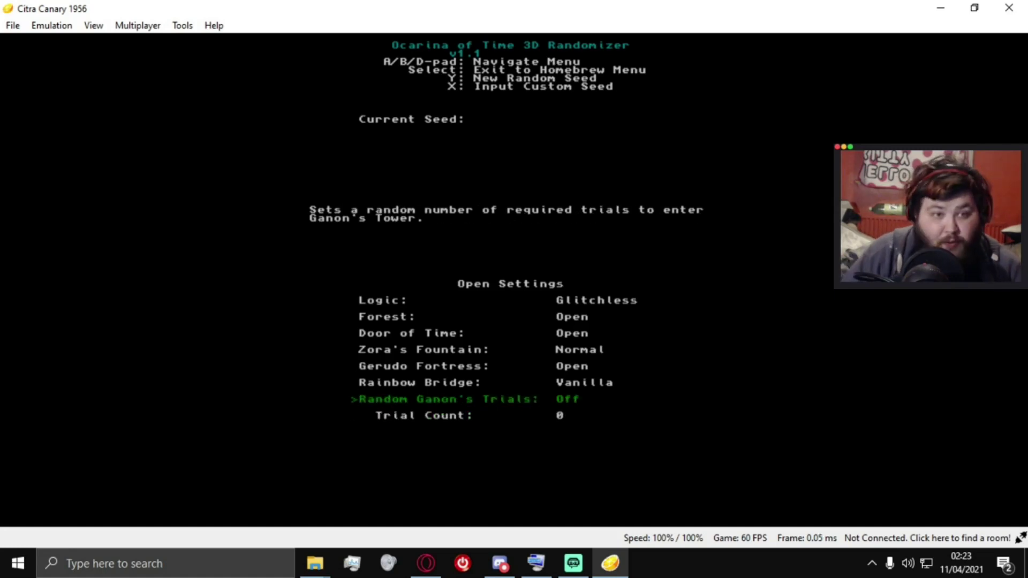
key("s")
Examine the World Settings descriptions from Starting Age through the Bombchu options to Random MQ Dungeons
key("Down")
key("a")
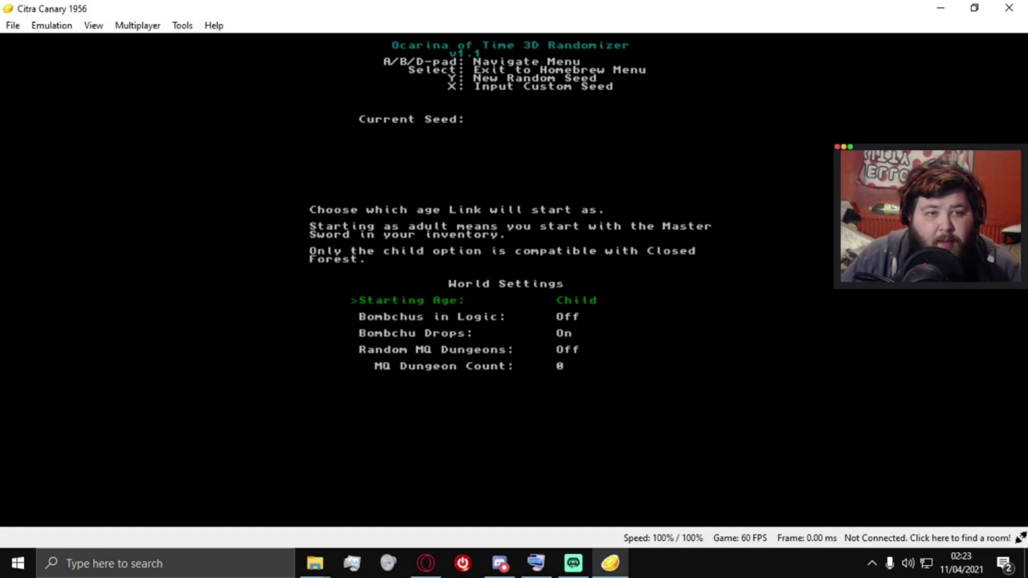
key("Down")
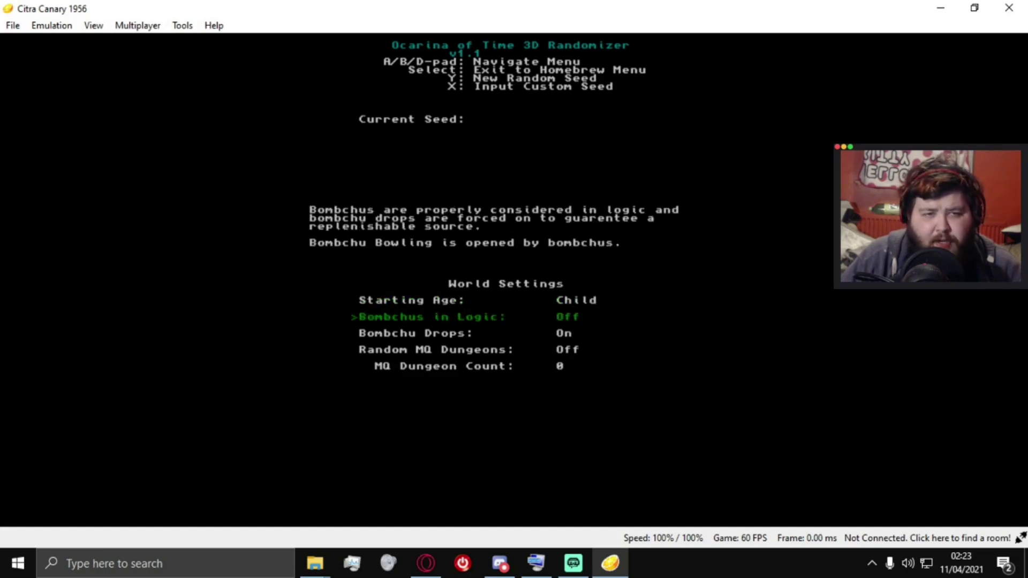
key("Down")
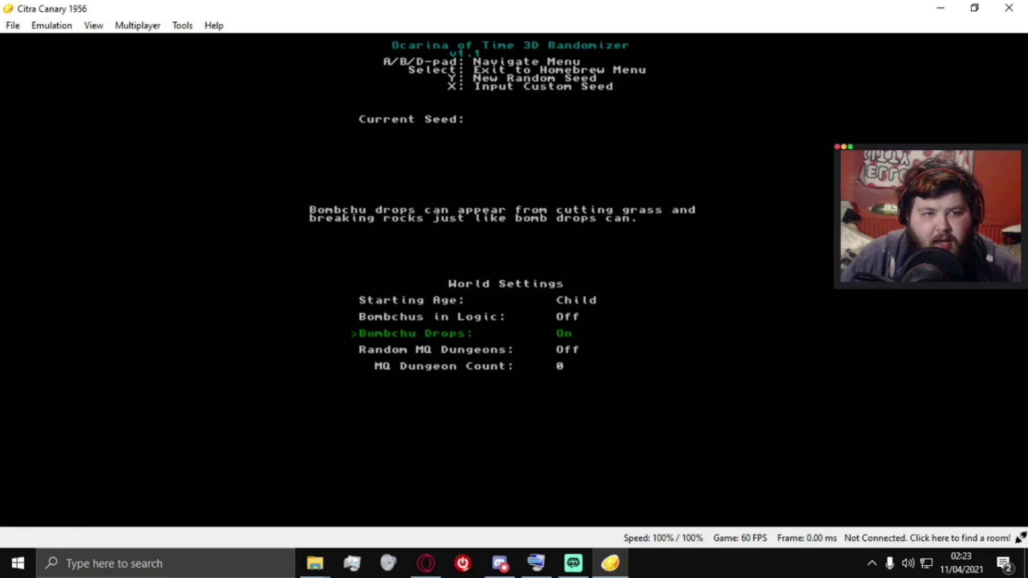
key("Down")
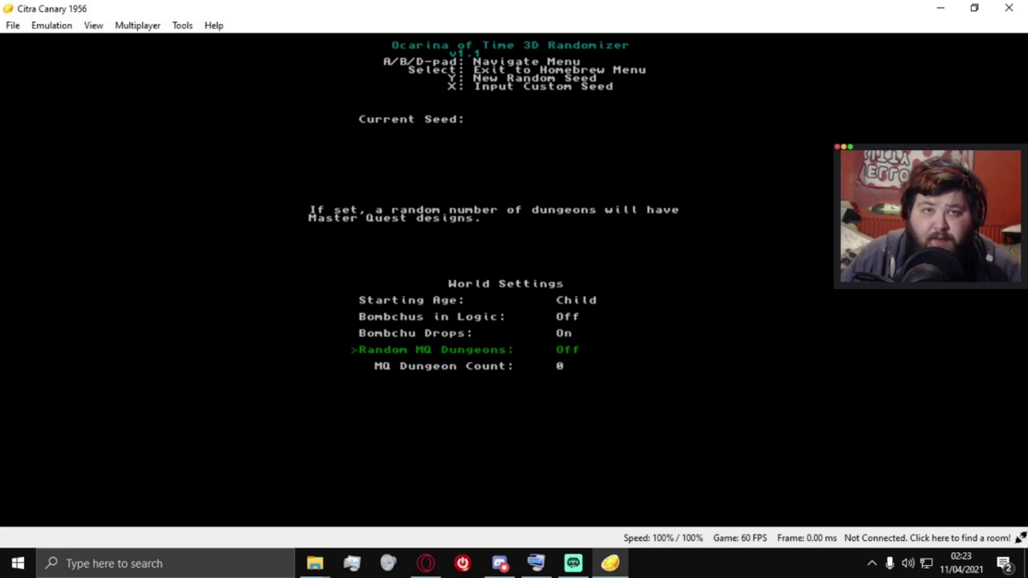
key("s")
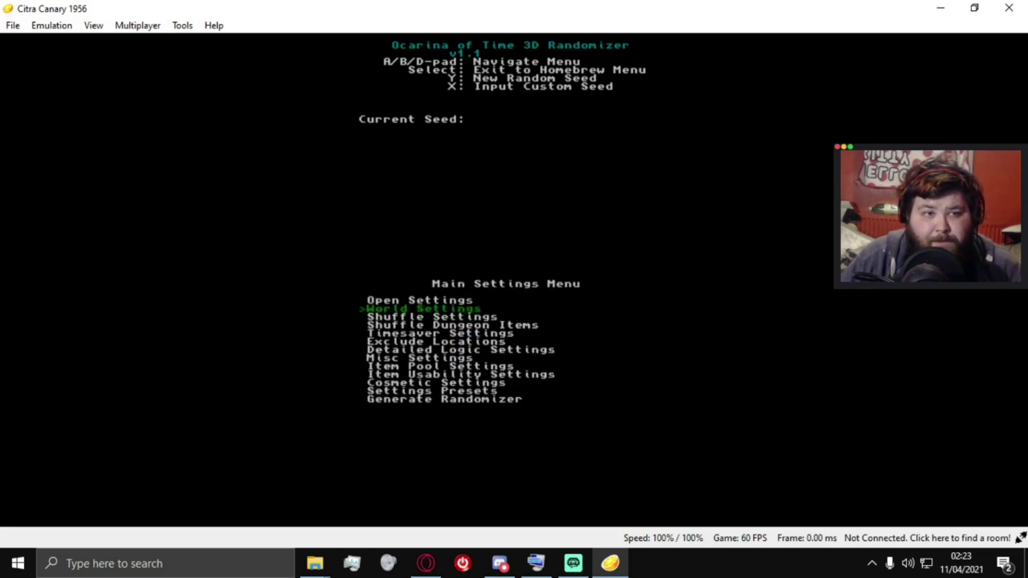
Examine the Shuffle Settings descriptions from Shuffle Songs through Tokensanity and Scrub Shuffle down to Shuffle Magic Beans
key("Down")
key("a")
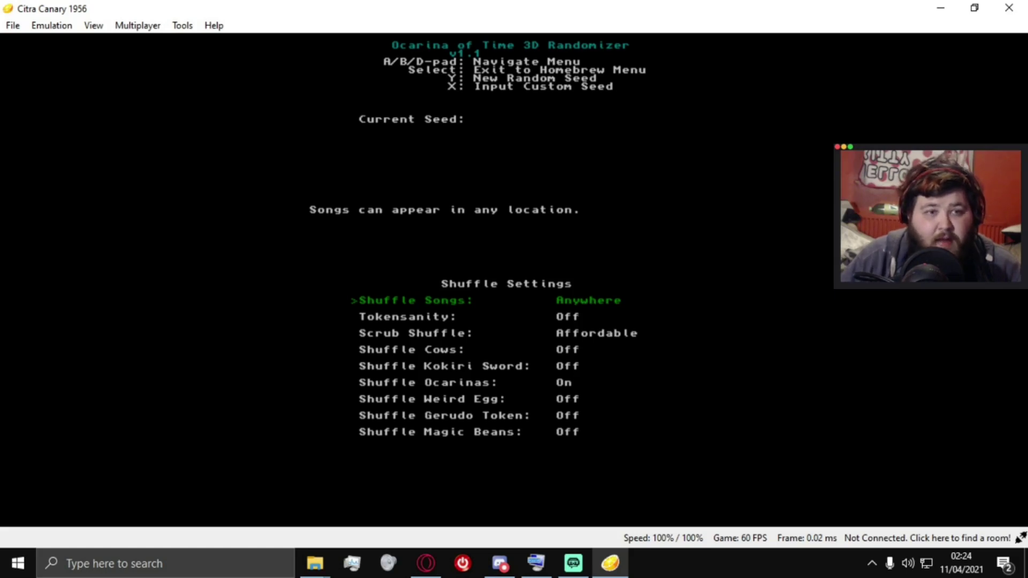
key("Down")
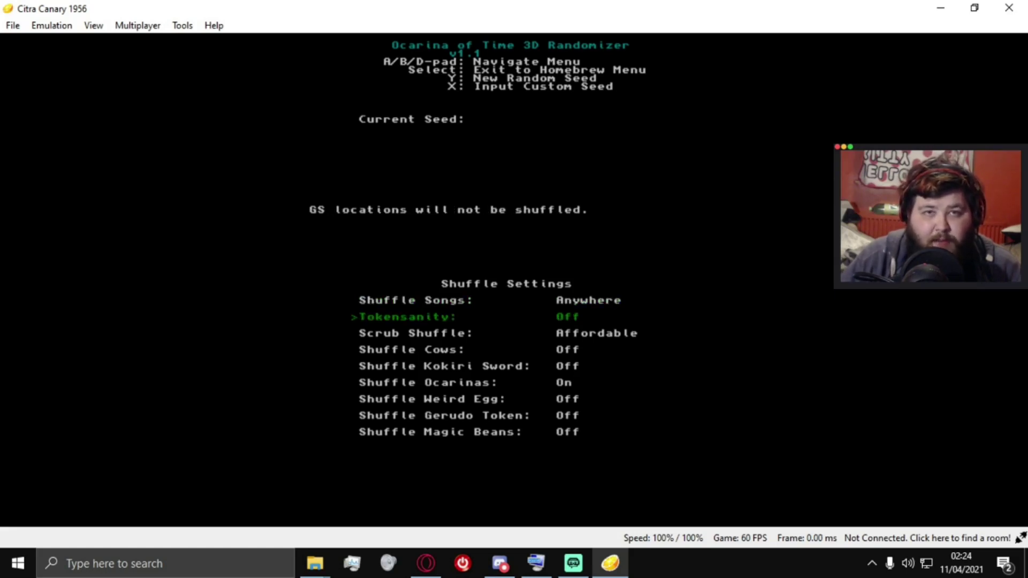
key("Down")
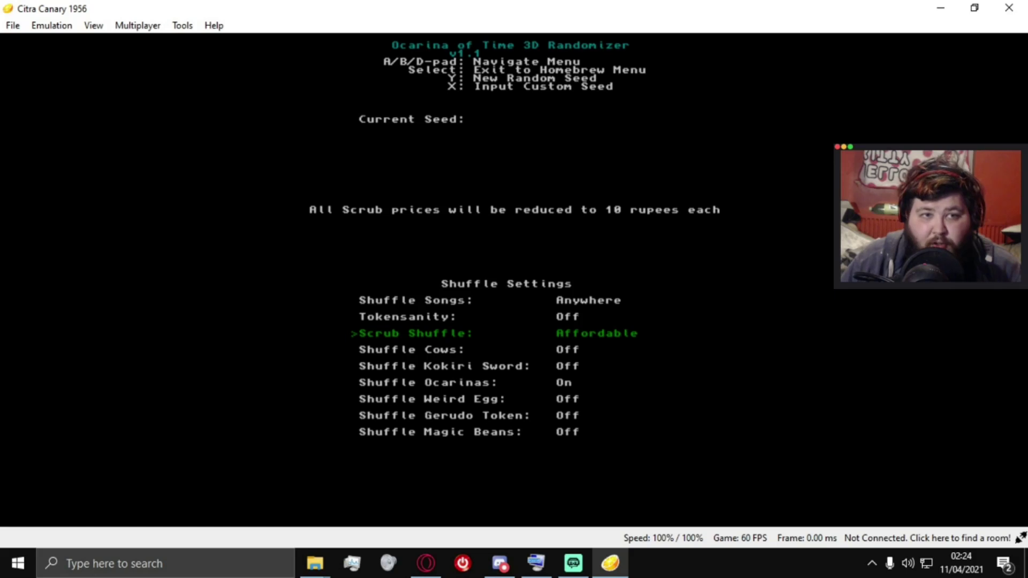
key("Down")
key("Down")
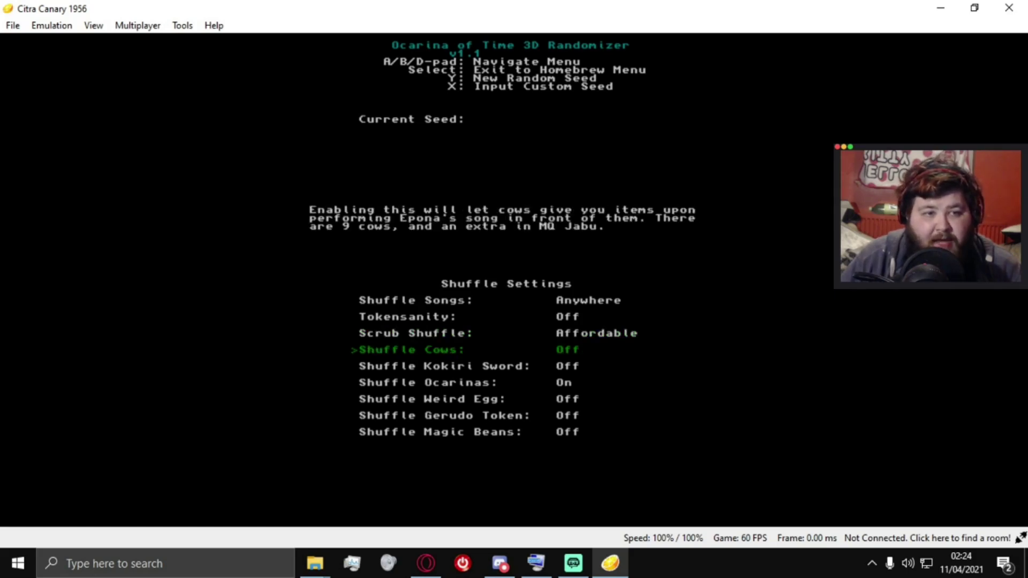
key("Down")
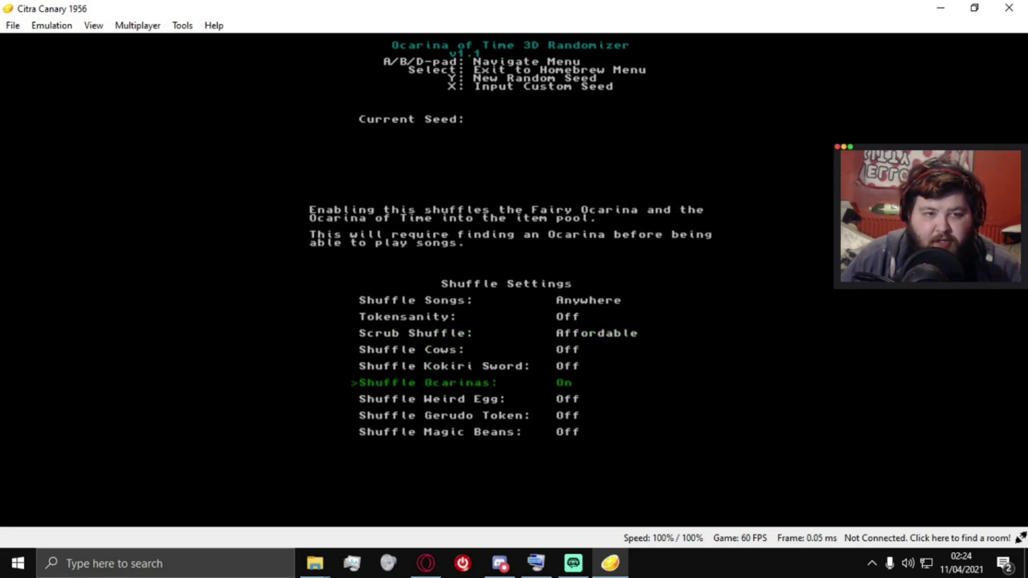
key("Down")
key("Down")
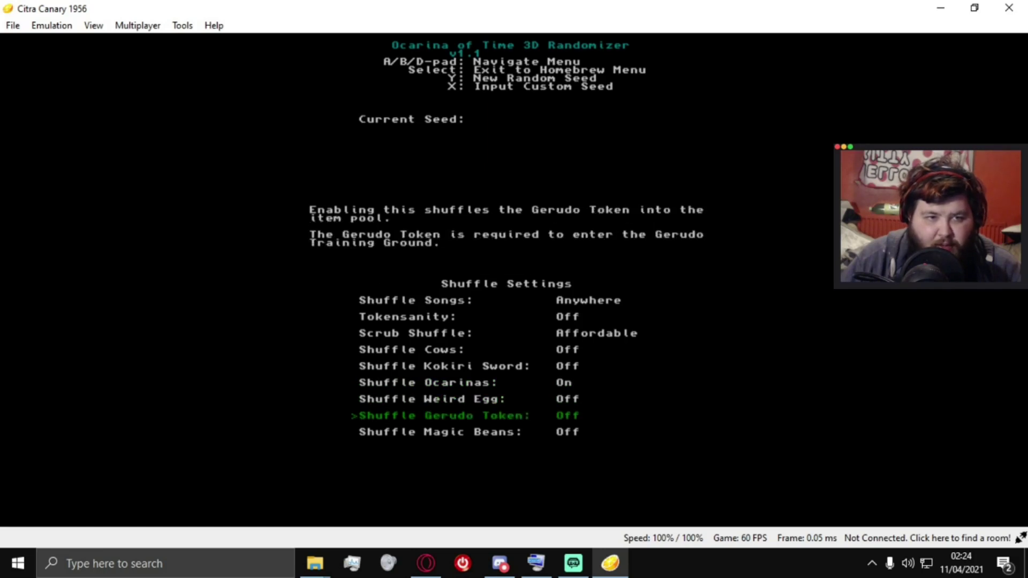
Examine the Shuffle Dungeon Items options, from Maps/Compasses and the key settings down to Ganon's Boss Key
key("Down")
key("s")
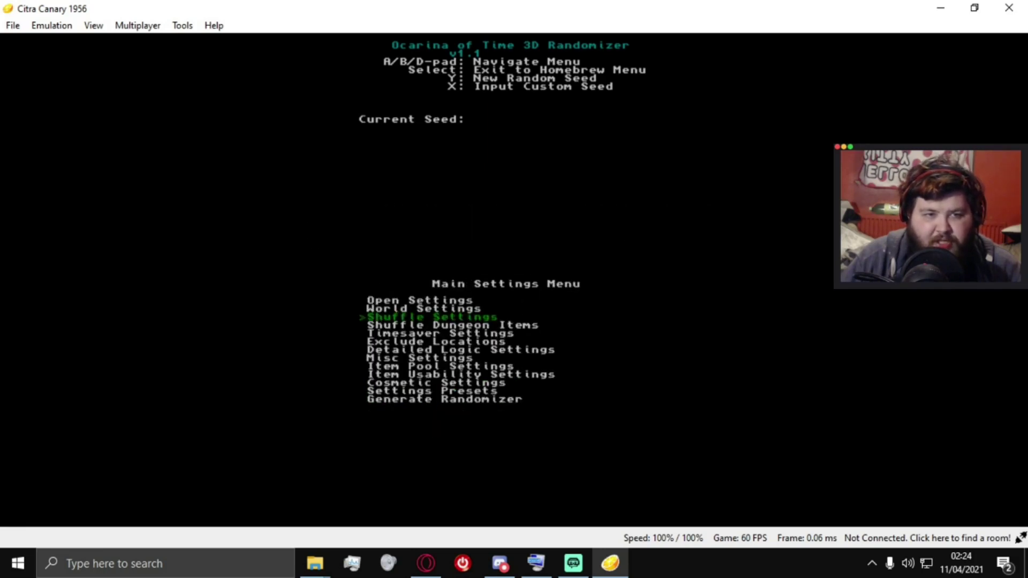
key("Down")
key("a")
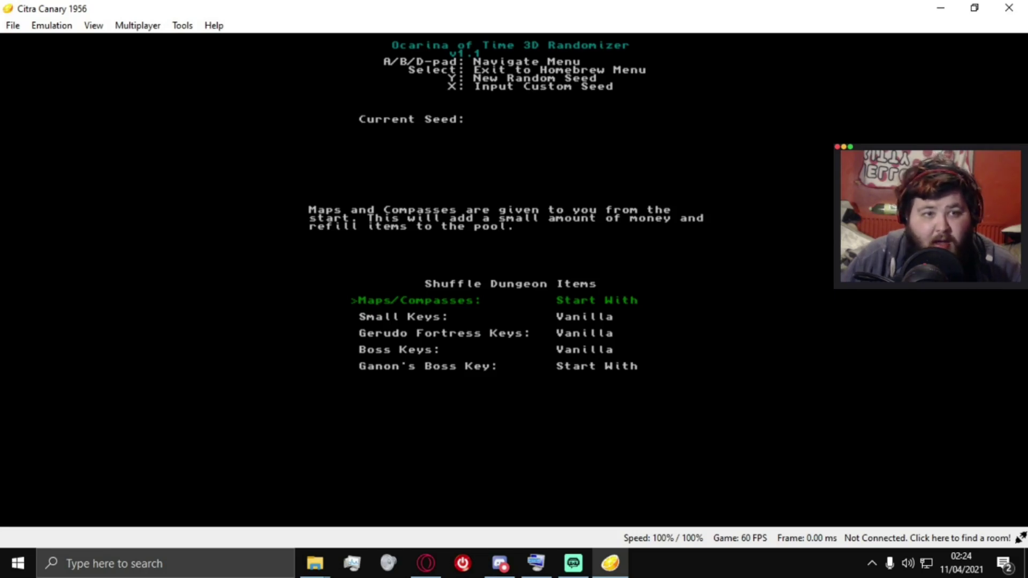
key("Down")
key("Down")
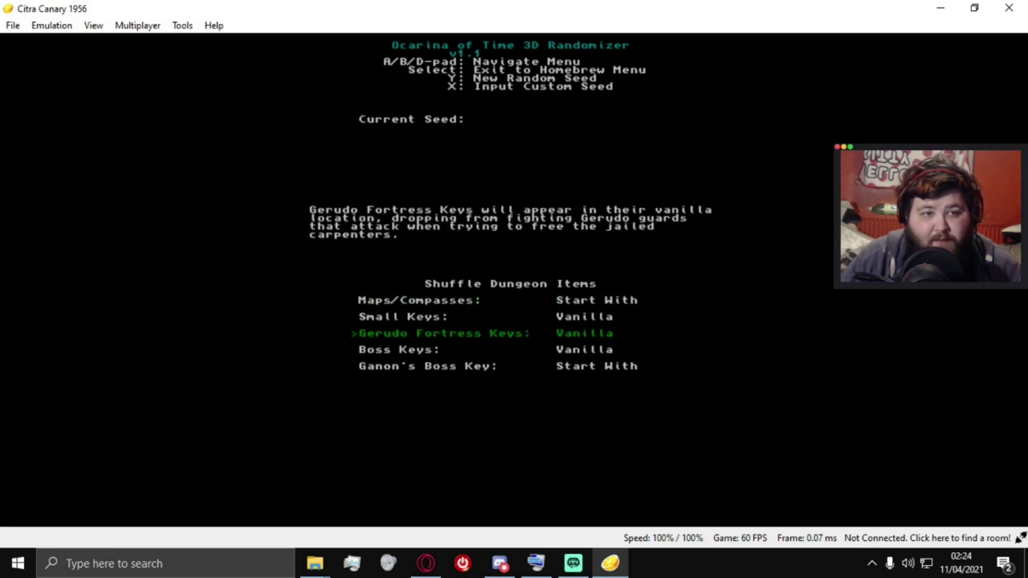
key("Down")
key("Down")
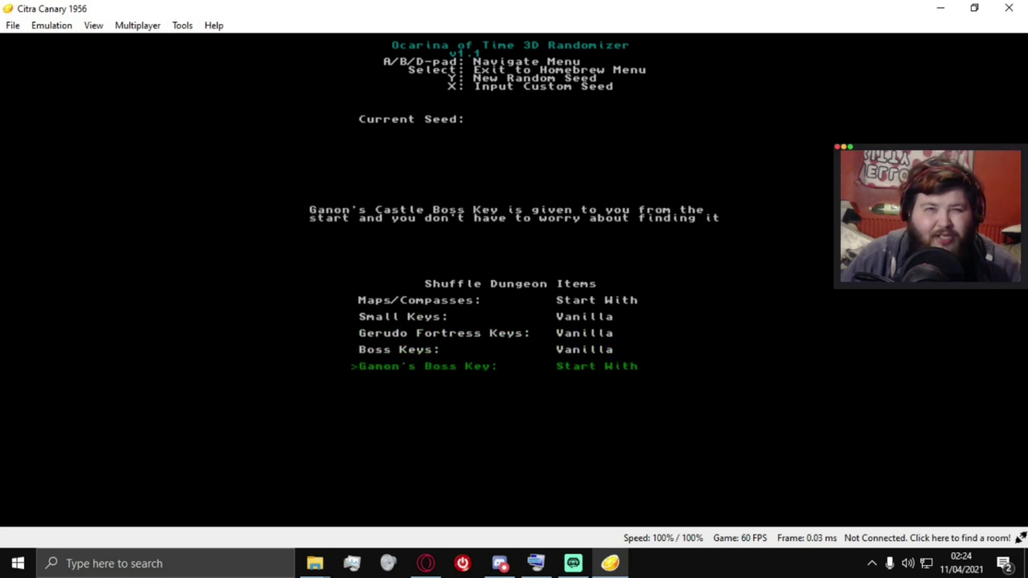
key("s")
Open the Timesaver Settings and skim the skip options from Skip Child Stealth down to Temple of Time Intro
key("Down")
key("a")
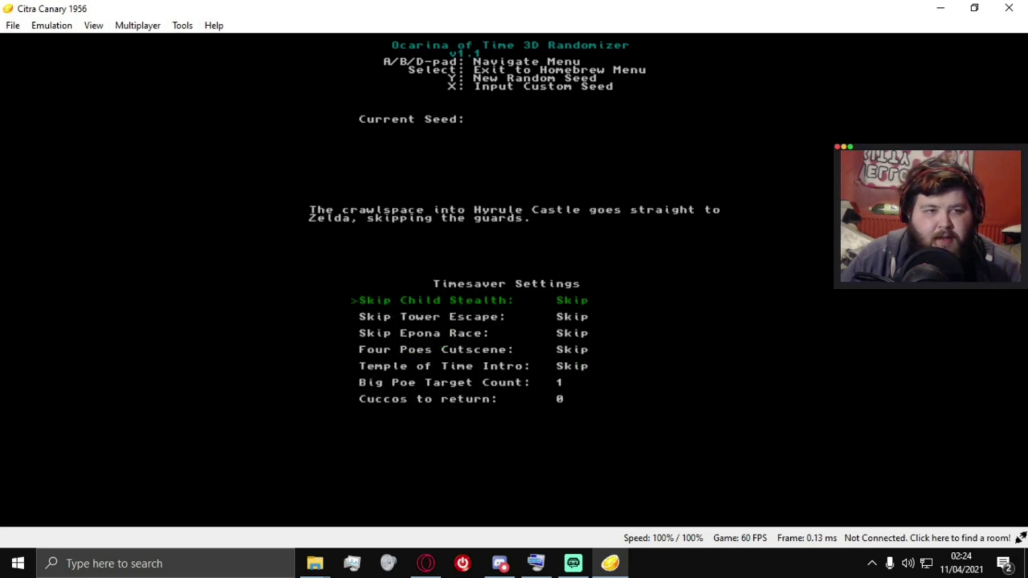
key("Down")
key("Down")
key("Down")
key("Down")
key("Up")
key("Up")
key("Up")
key("Up")
key("Down")
key("Down")
key("Down")
key("Down")
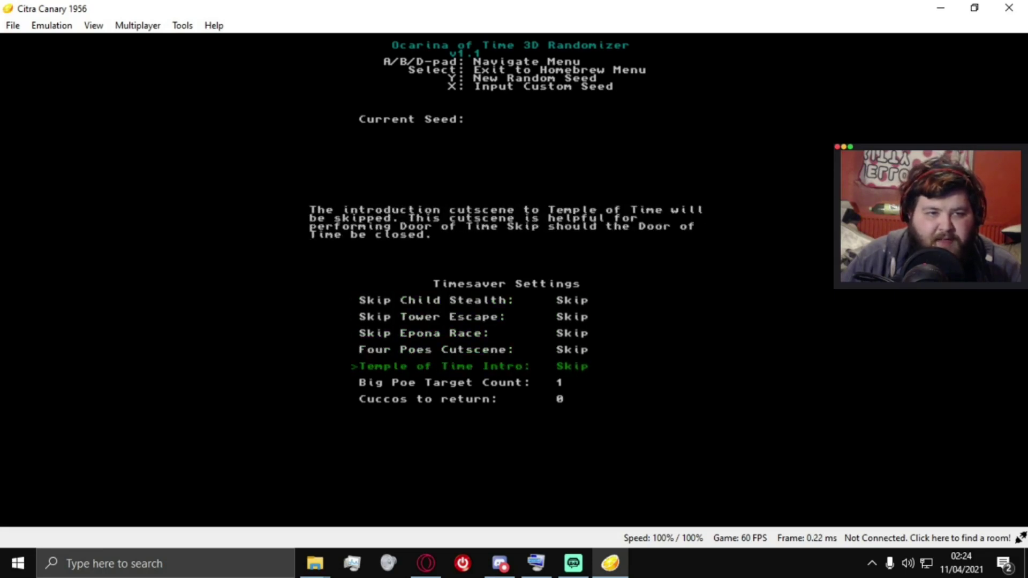
key("Up")
key("Up")
key("Up")
key("Up")
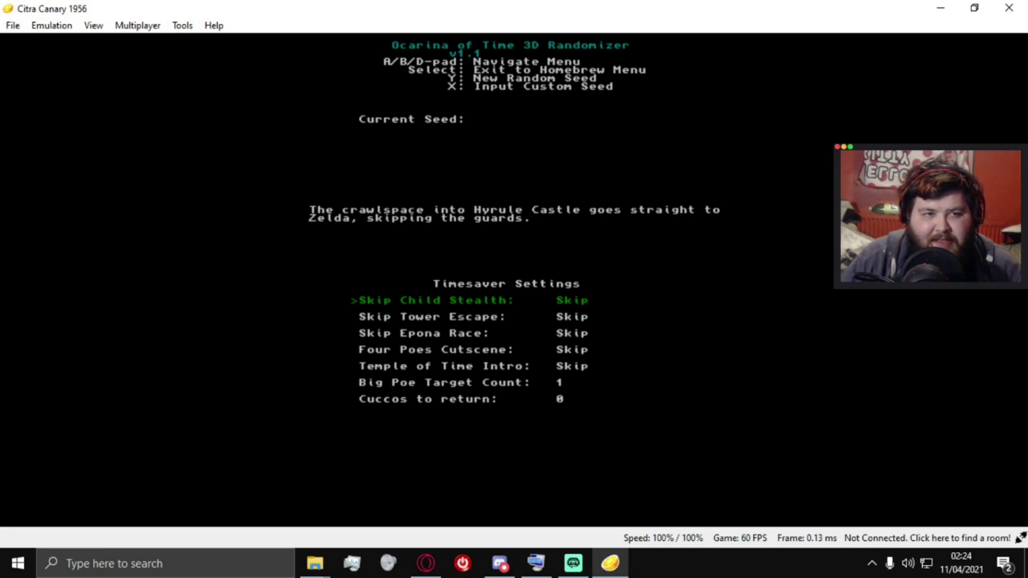
Read the timesaver descriptions from Skip Tower Escape through Four Poes Cutscene and Temple of Time Intro to Big Poe Target Count
key("Down")
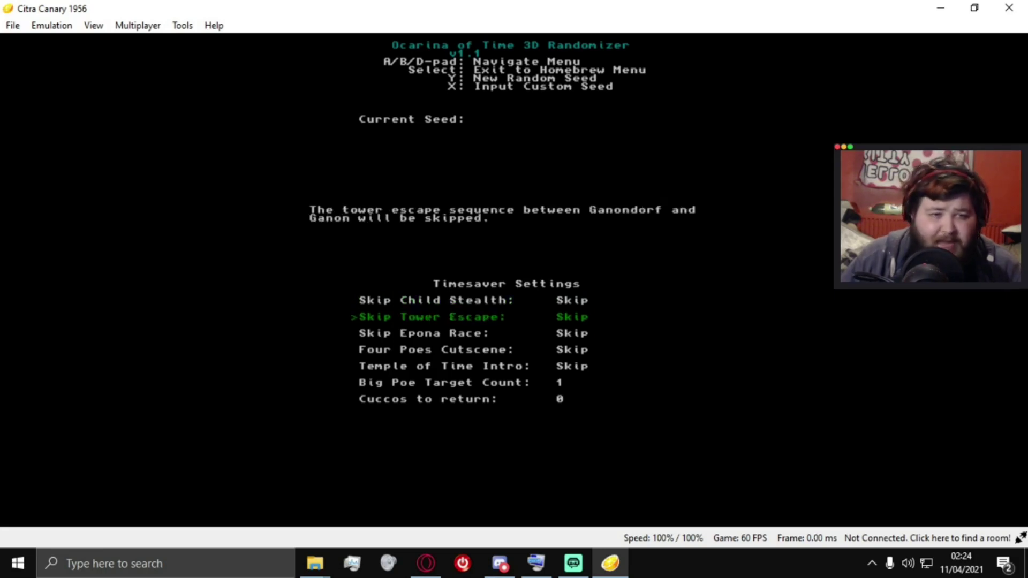
key("Down")
key("Down")
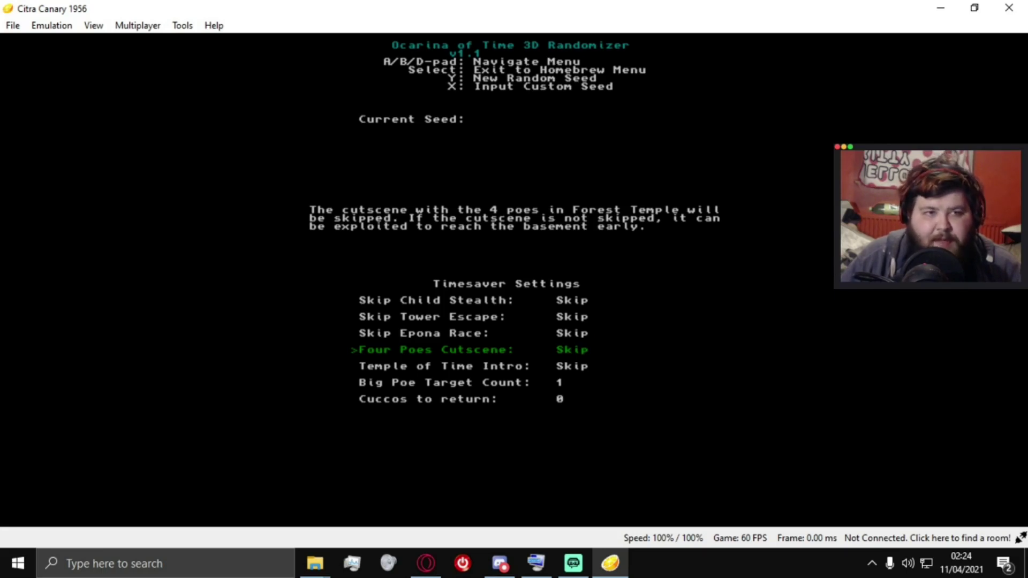
key("Down")
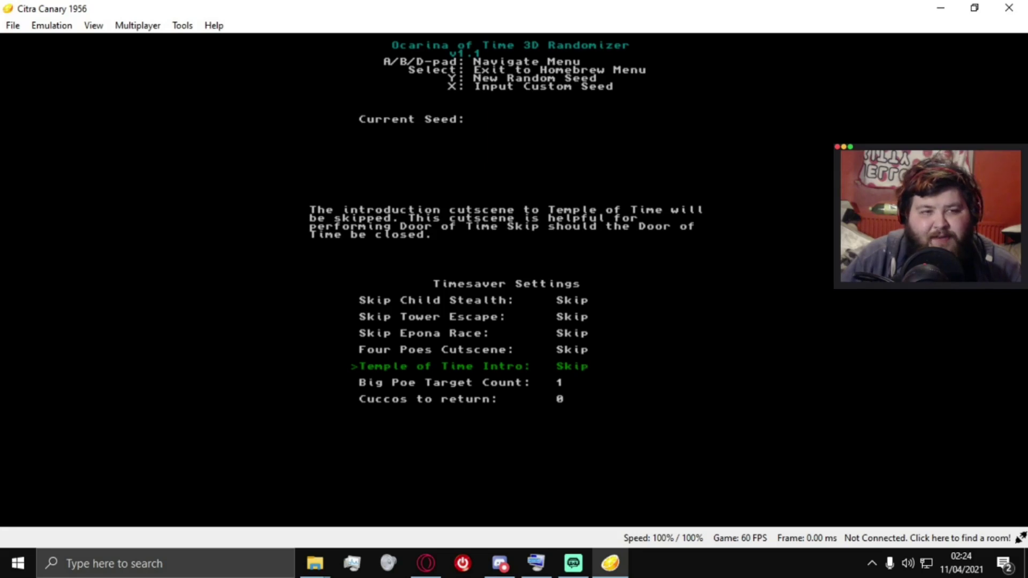
key("Down")
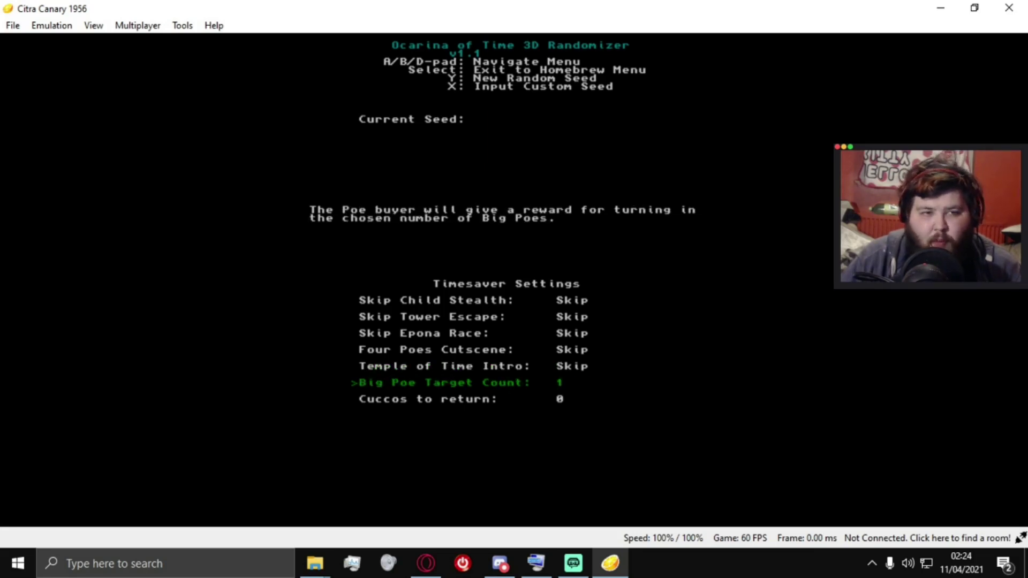
key("s")
Examine the Exclude Locations list from the KF Mido chests through the Lost Woods entries to the Lake Hylia fishing and Lab Dive locations
key("Down")
key("a")
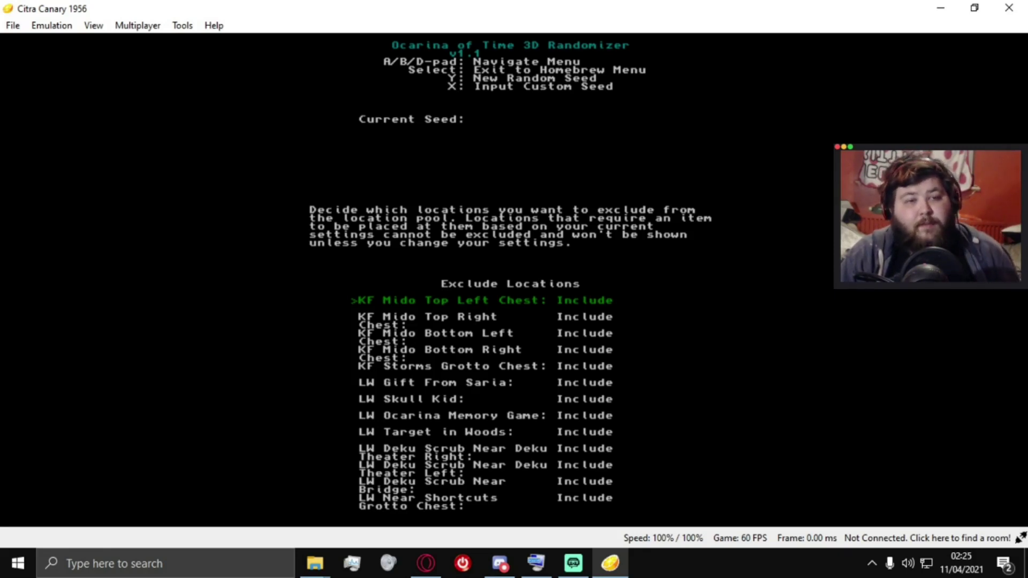
key("Down")
key("Down")
key("Down")
key("Down")
key("Down")
key("Down")
key("Down")
key("Down")
key("Down")
key("Down")
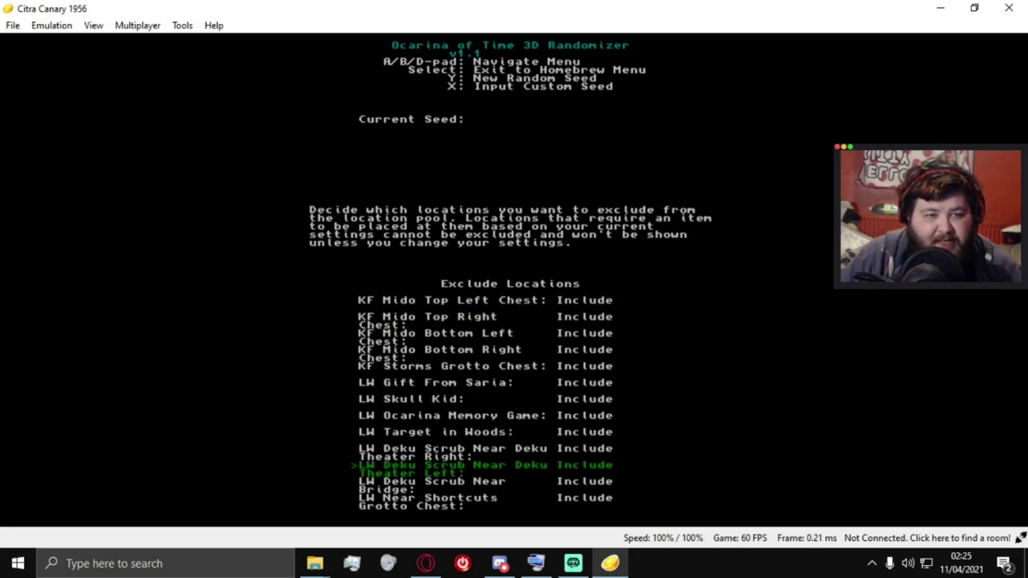
key("Down")
key("Down")
key("Down")
key("Down")
key("Down")
key("Down")
key("Down")
key("Down")
key("Down")
key("Down")
key("Down")
key("Down")
key("Down")
key("Down")
key("Down")
key("Down")
key("Down")
key("Down")
key("Down")
key("Right")
key("Down")
key("Right")
key("Down")
key("Down")
key("Down")
key("Up")
key("Up")
key("Up")
key("Up")
key("Down")
Review the rest of the excludable locations down to the market and castle entries around MK 10 Big Poes, and return to the main settings
key("Up")
key("Down")
key("Down")
key("Down")
key("Down")
key("Down")
key("Down")
key("Down")
key("Down")
key("Down")
key("Down")
key("Down")
key("Down")
key("Down")
key("Down")
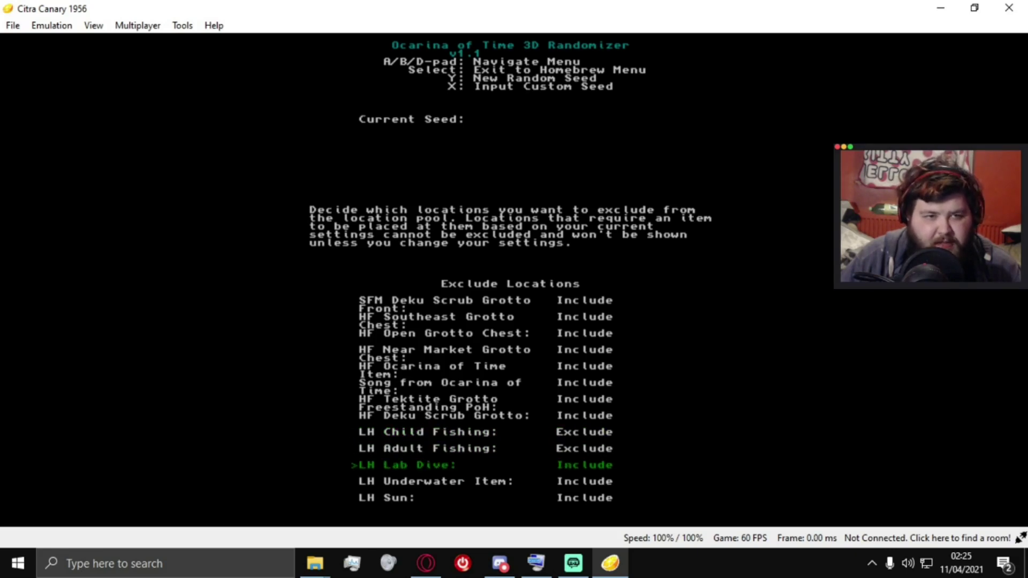
key("Down")
key("Down")
key("Down")
key("Down")
key("Down")
key("Down")
key("Down")
key("Down")
key("Down")
key("Down")
key("Down")
key("Down")
key("Down")
key("Down")
key("Down")
key("a")
key("Down")
key("Down")
key("Down")
key("Down")
key("Up")
key("Up")
key("Up")
key("Up")
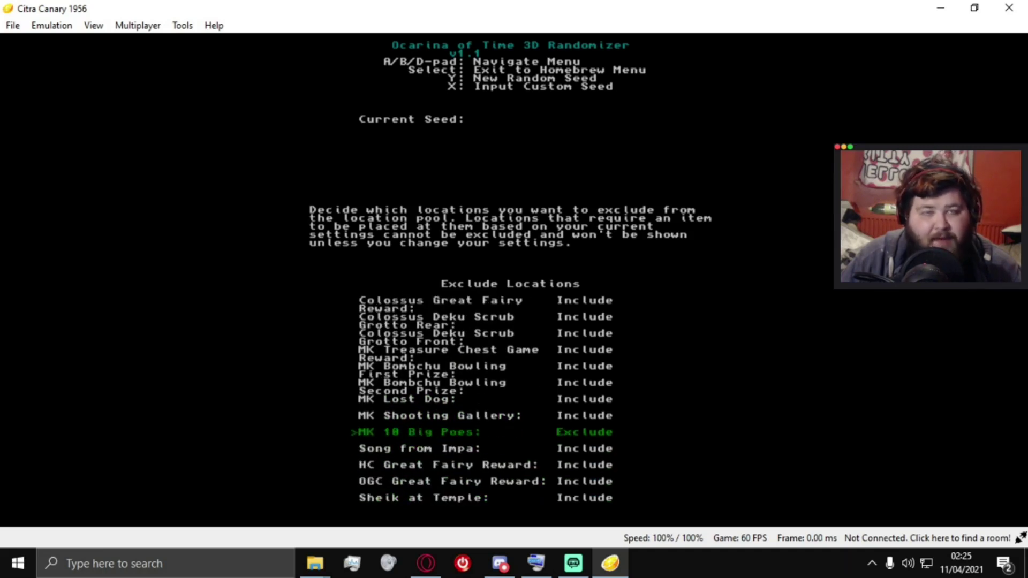
key("b")
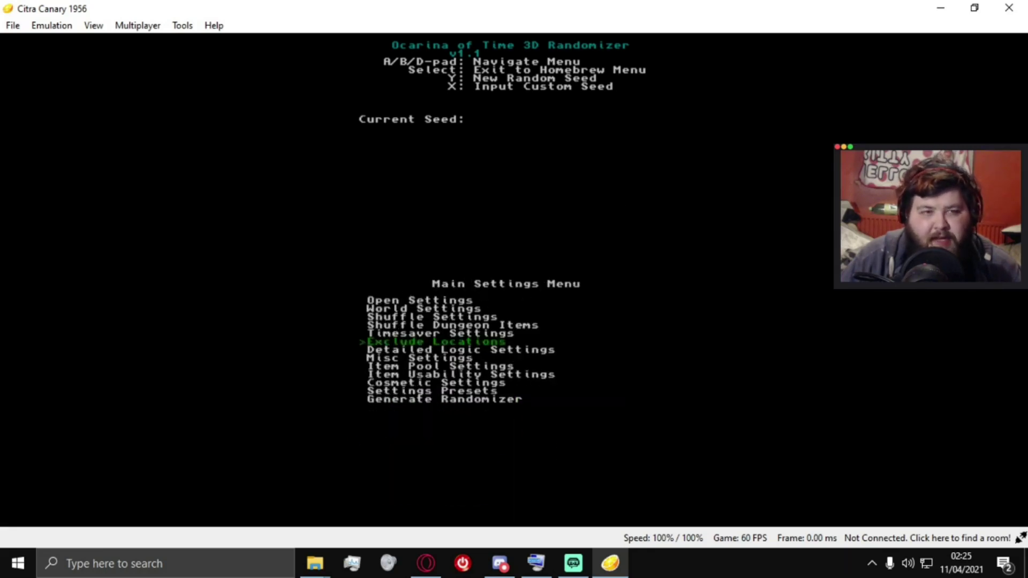
View the list of tricks in the Detailed Logic Settings and return to the main settings
key("Down")
key("a")
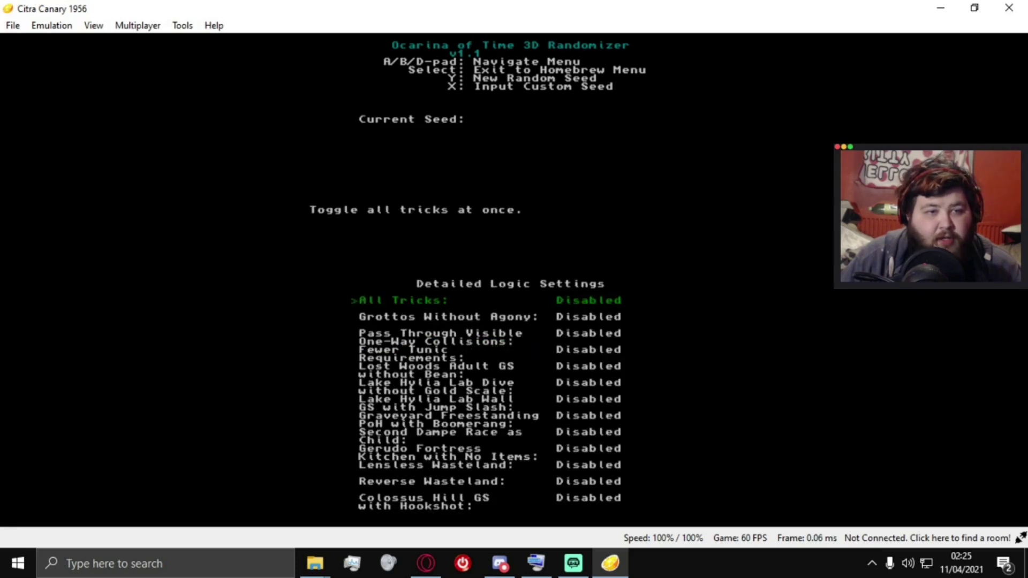
key("b")
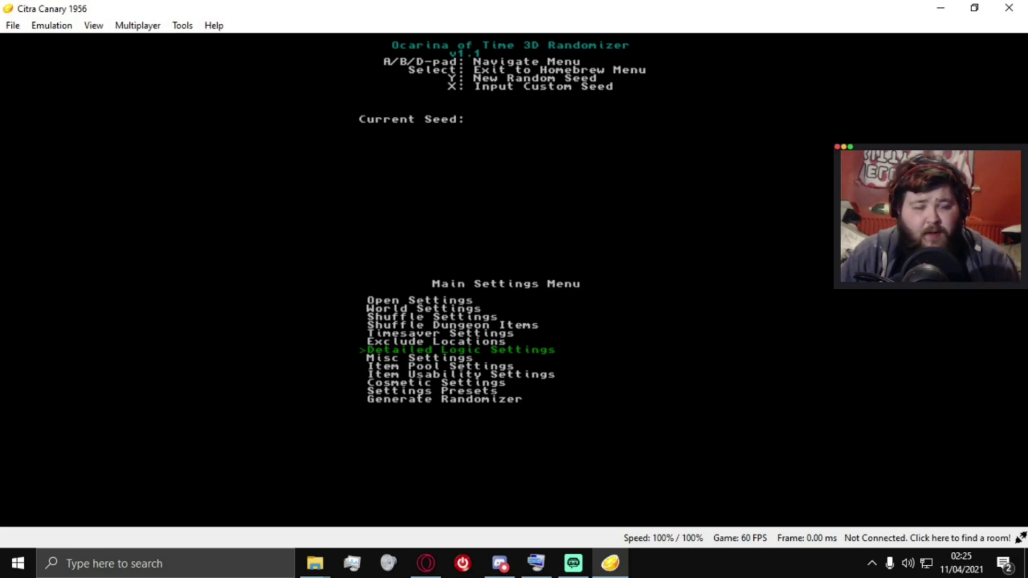
Examine the Misc Settings from Damage Multiplier and Starting Time down to Generate Spoiler Log and Open Info Menu
key("Down")
key("a")
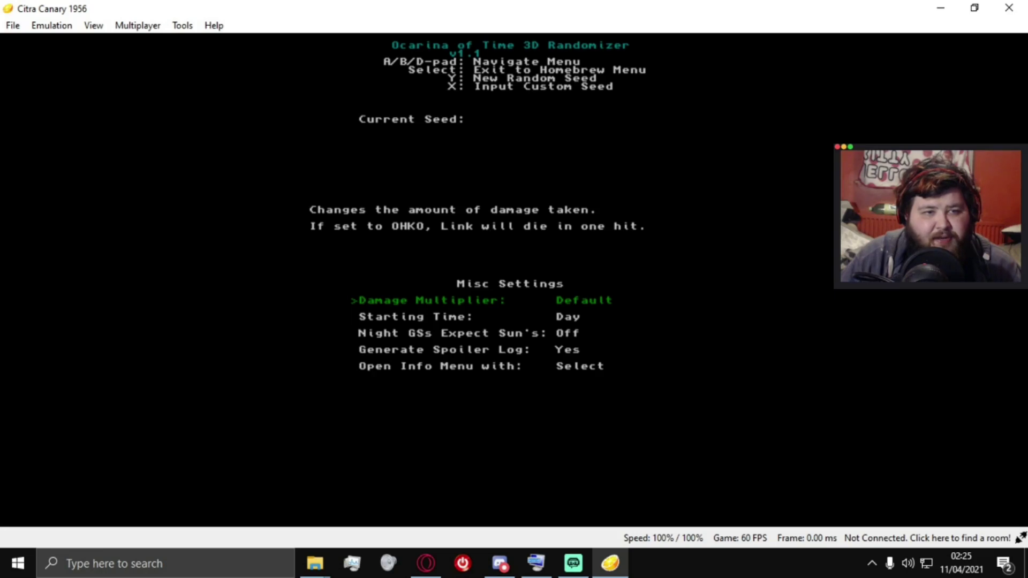
key("g")
key("g")
key("g")
key("g")
key("t")
key("t")
key("t")
key("t")
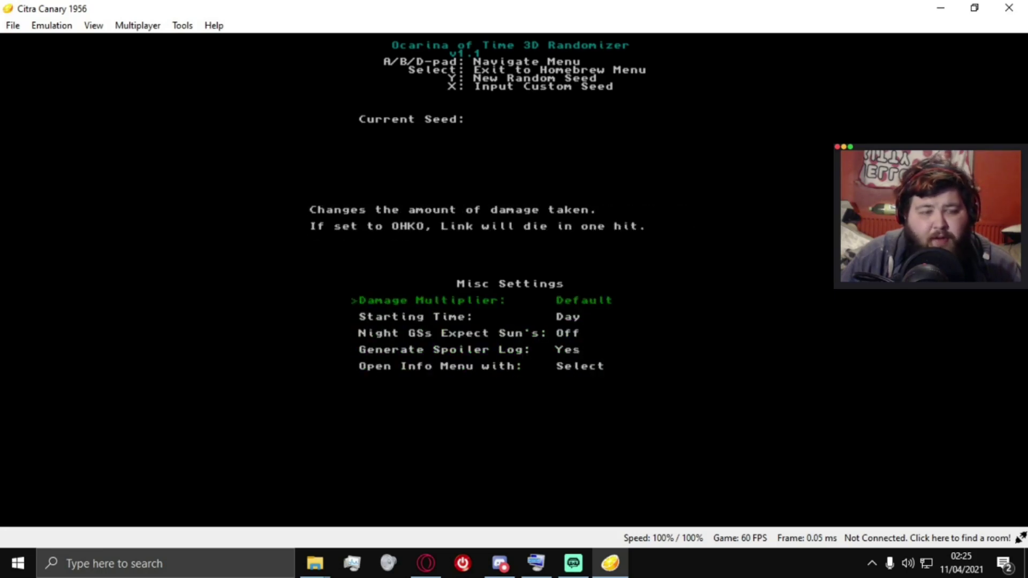
key("g")
key("g")
key("g")
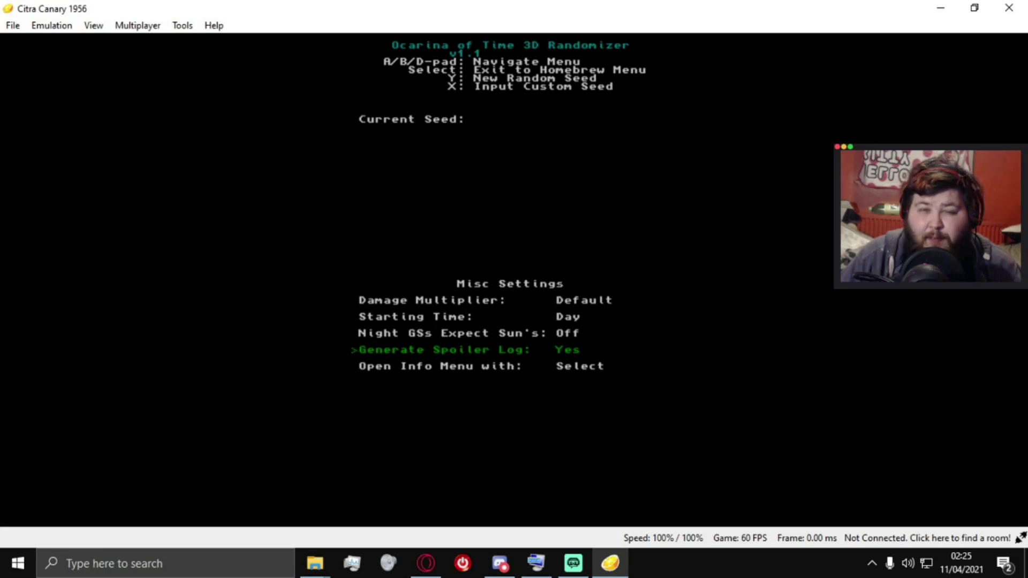
key("s")
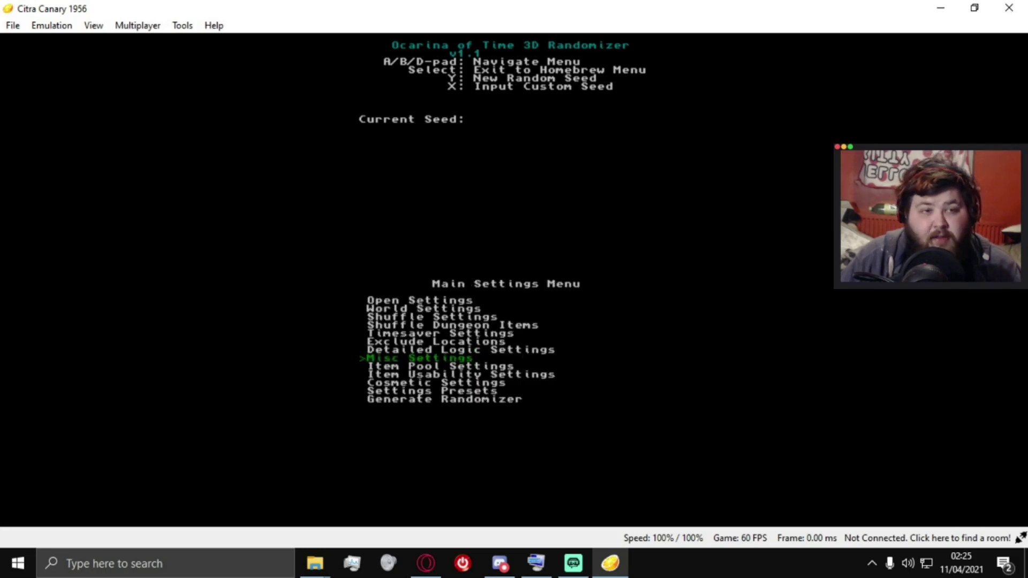
Check the Item Pool and Ice Traps descriptions in the Item Pool Settings
key("g")
key("a")
key("g")
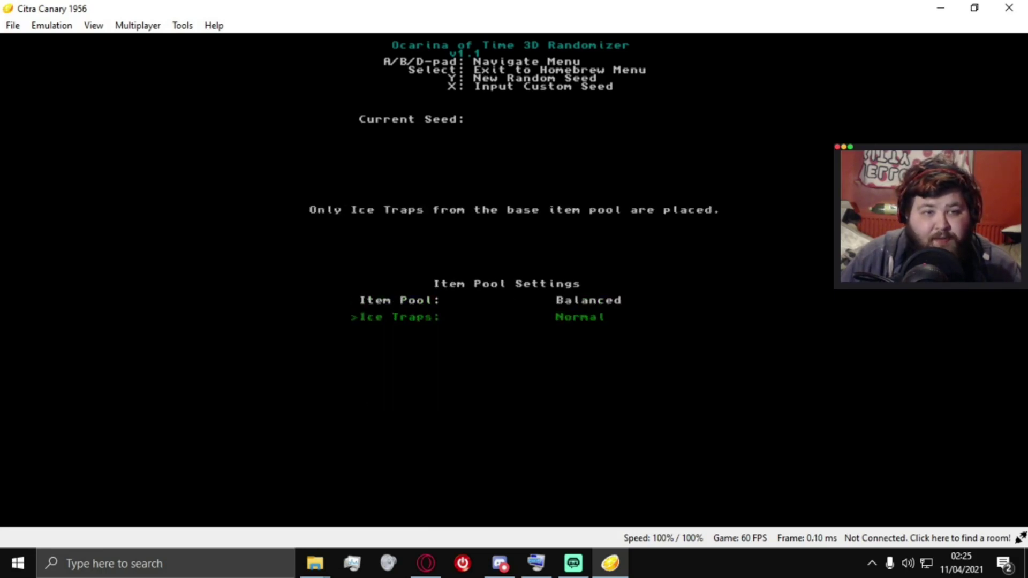
key("t")
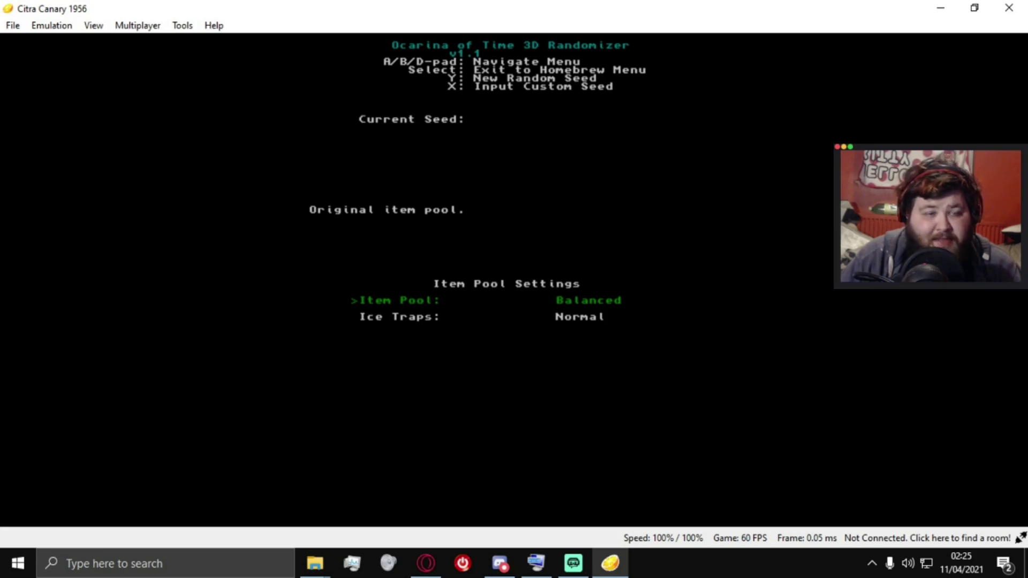
key("g")
key("s")
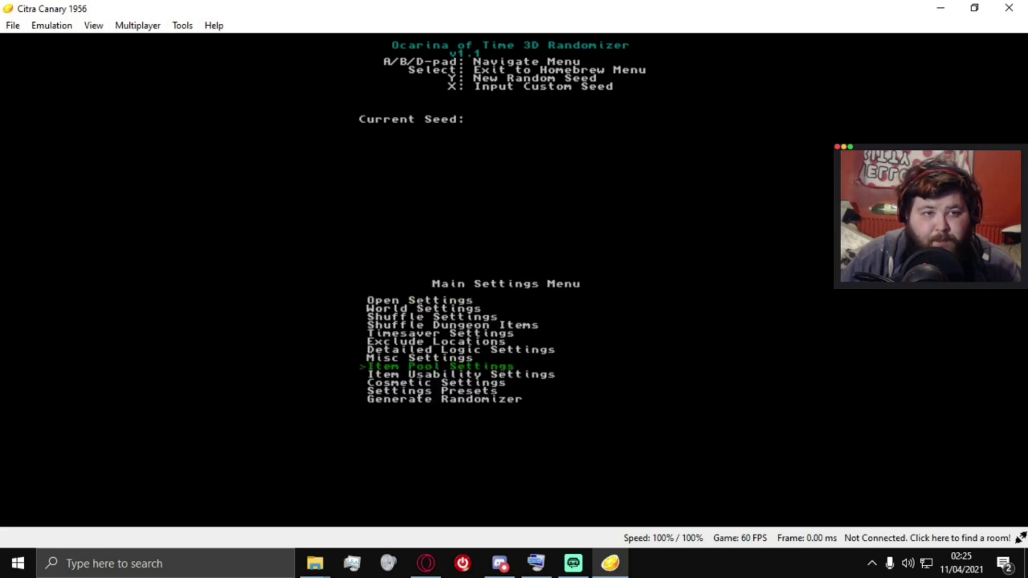
Examine the Item Usability Settings descriptions for Adult Deku Stick, Adult Boomerang and Child Hammer
key("g")
key("a")
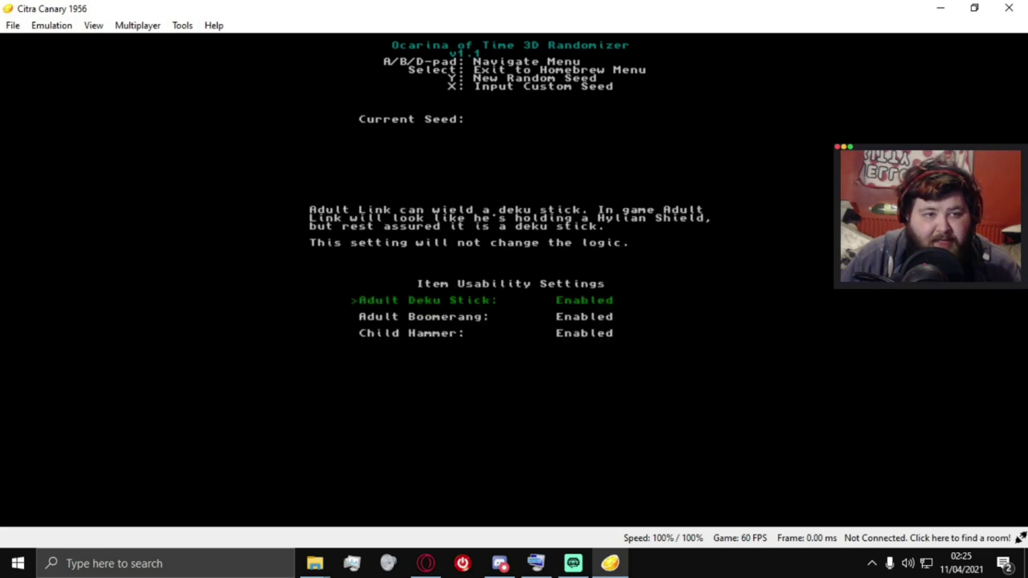
key("g")
key("g")
key("g")
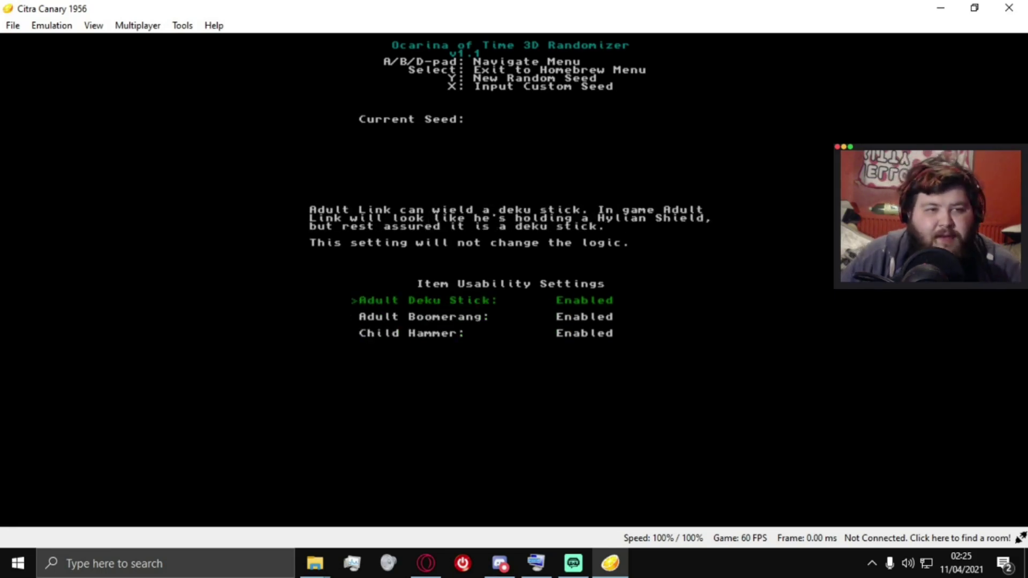
key("g")
key("g")
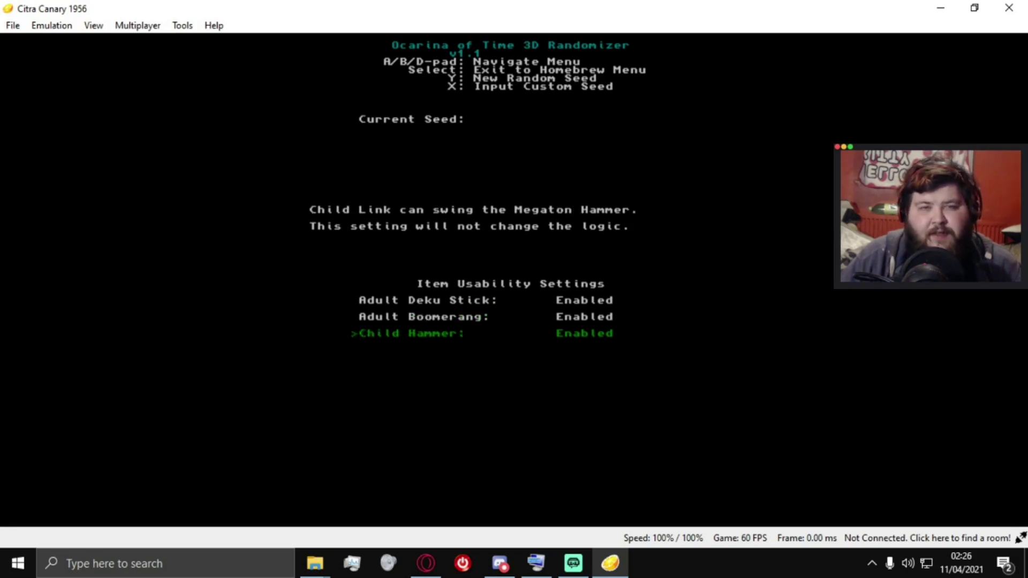
key("t")
key("t")
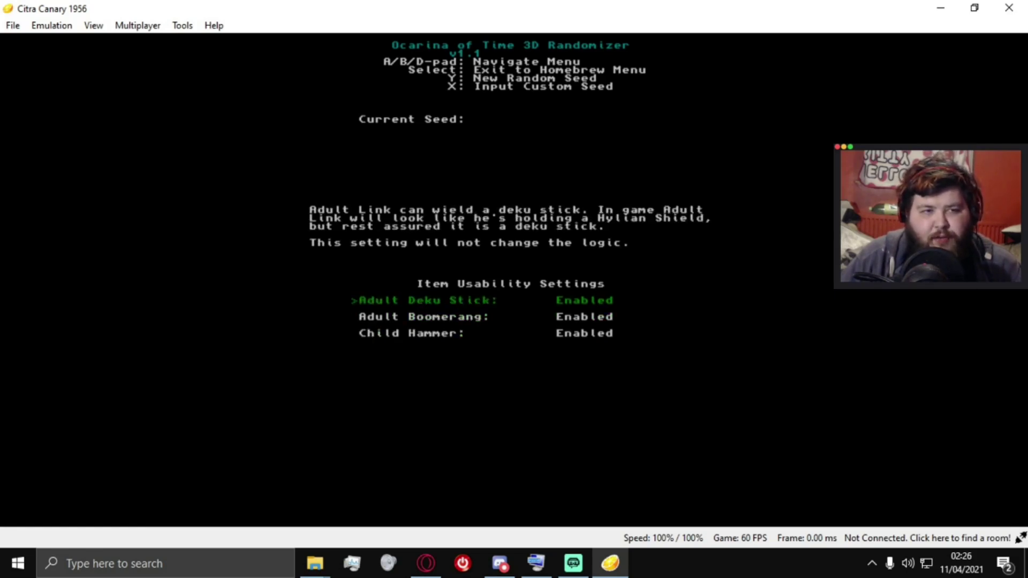
key("t")
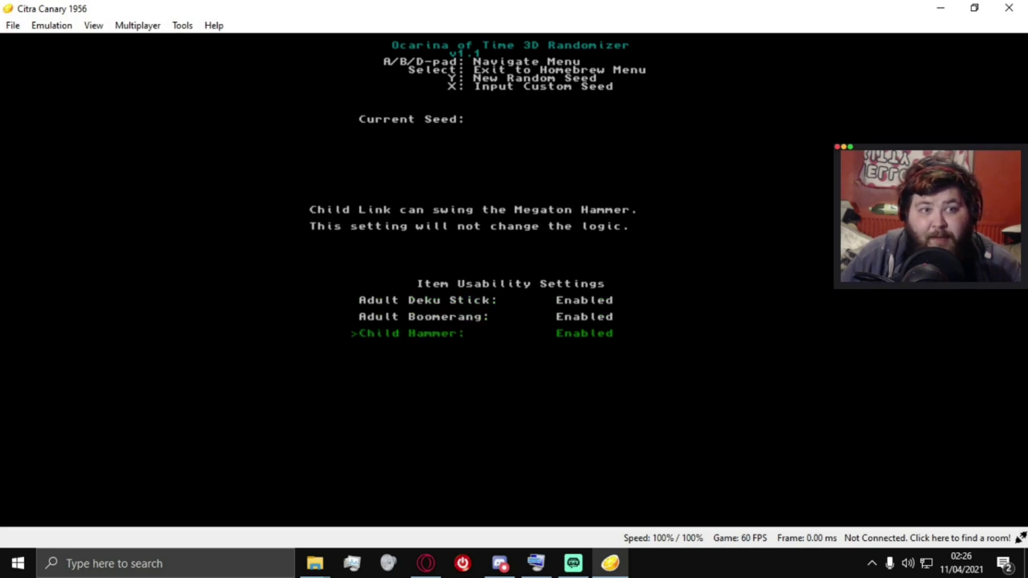
key("t")
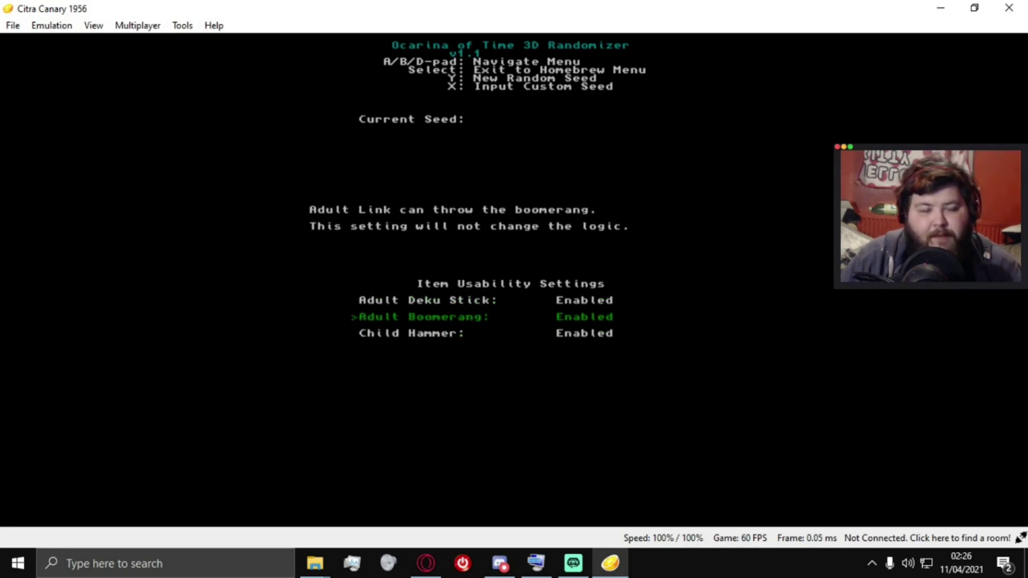
key("s")
Examine the Cosmetic Settings for the Silver and Gold Gauntlets colors and Mirror World
key("g")
key("a")
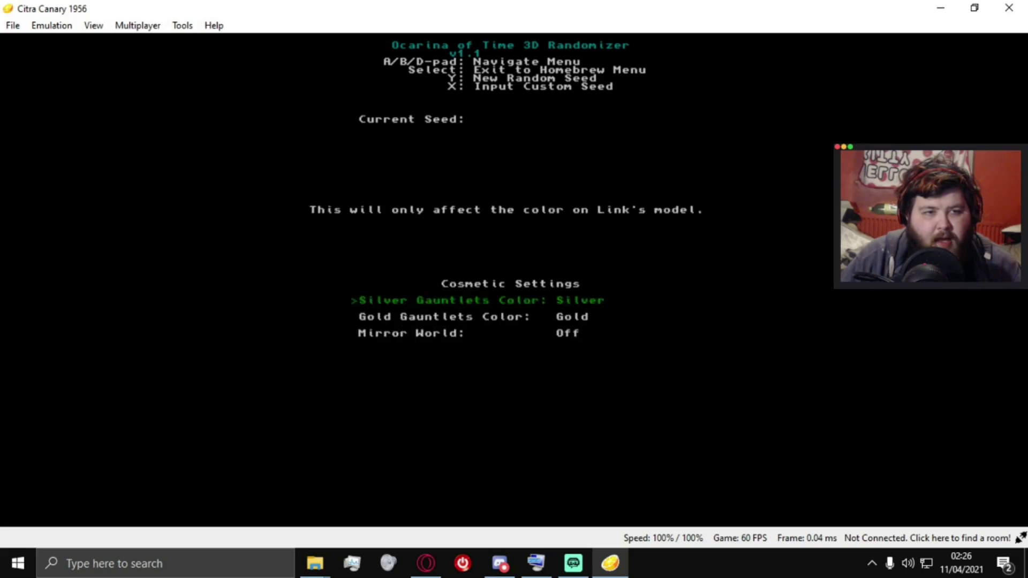
key("g")
key("t")
key("g")
key("g")
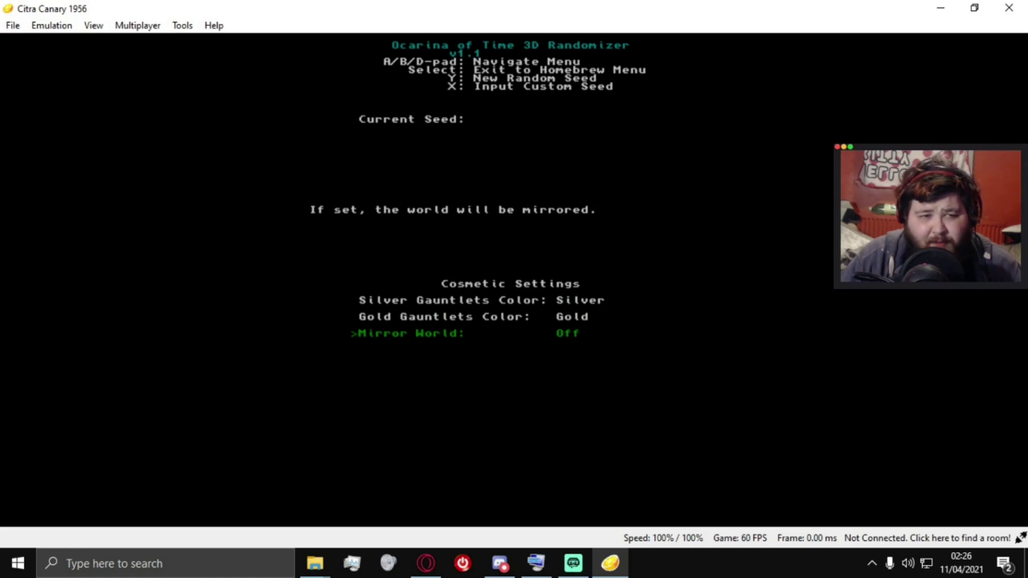
key("t")
key("t")
key("g")
key("t")
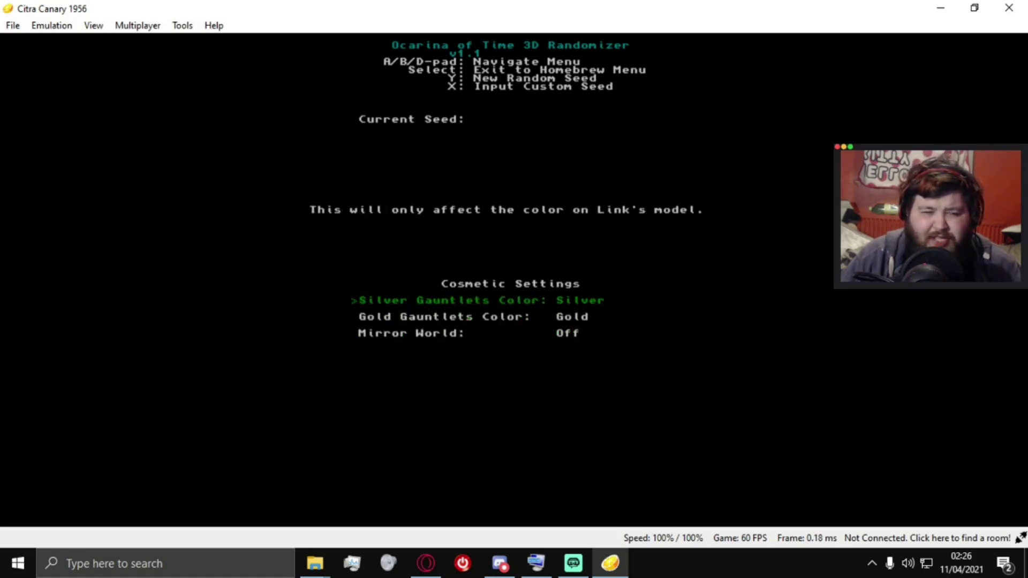
key("s")
View the load, save and delete options for settings presets and return to the main settings
key("g")
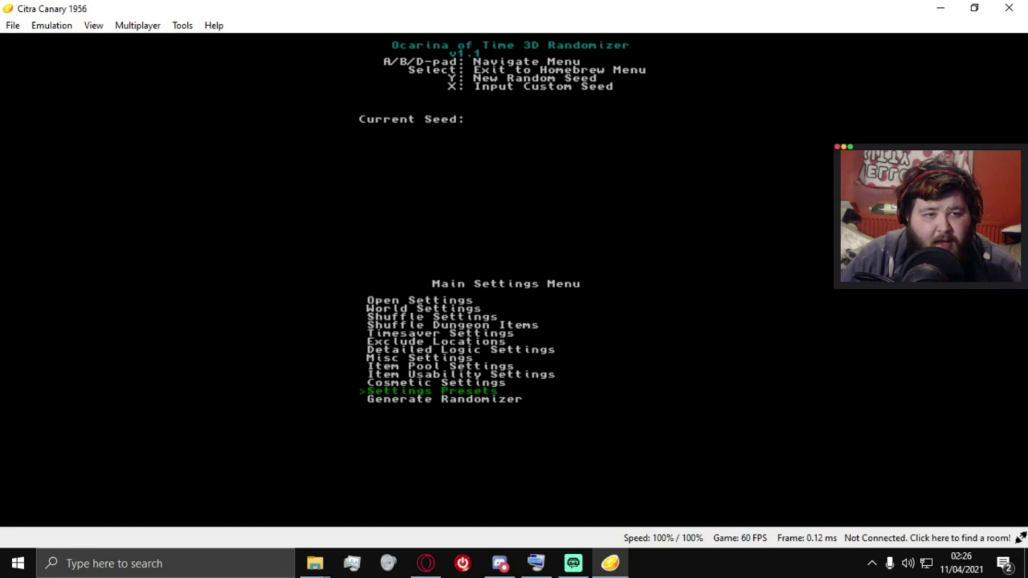
key("a")
key("g")
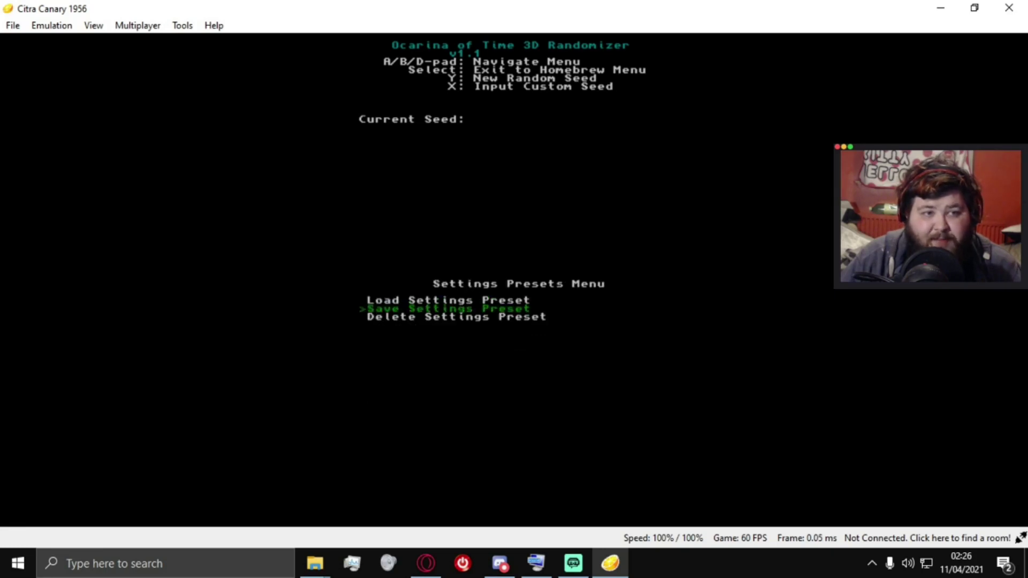
key("s")
Generate the randomizer with Citra Emulator as the play platform
key("g")
key("a")
key("g")
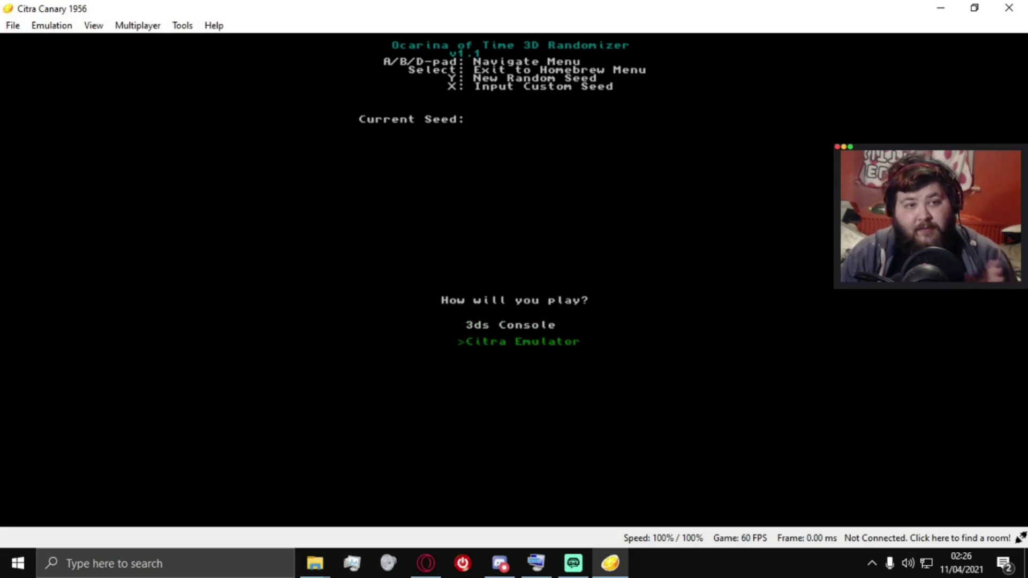
key("a")
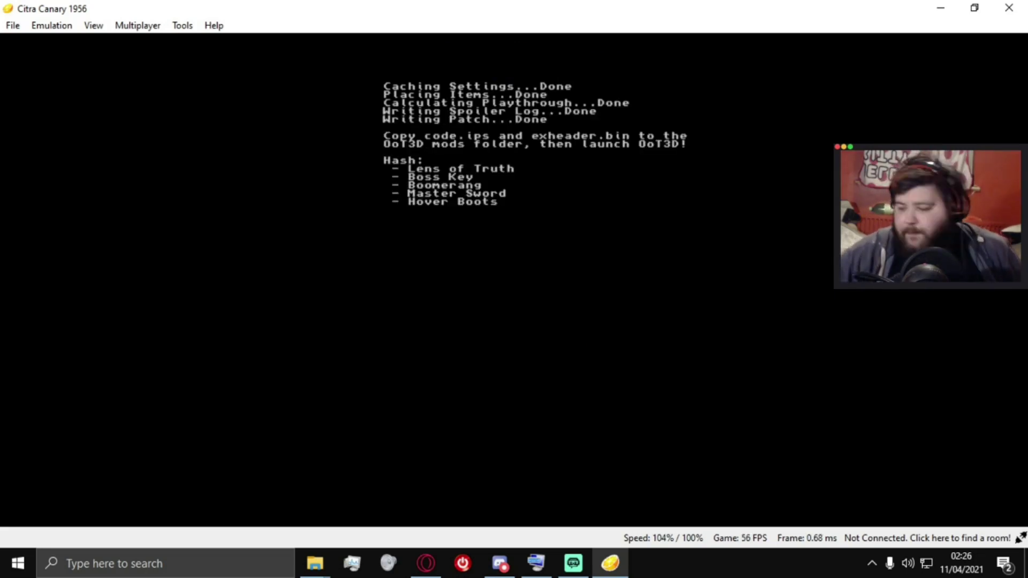
Stop the randomizer emulation and return to the game list
key("alt+e")
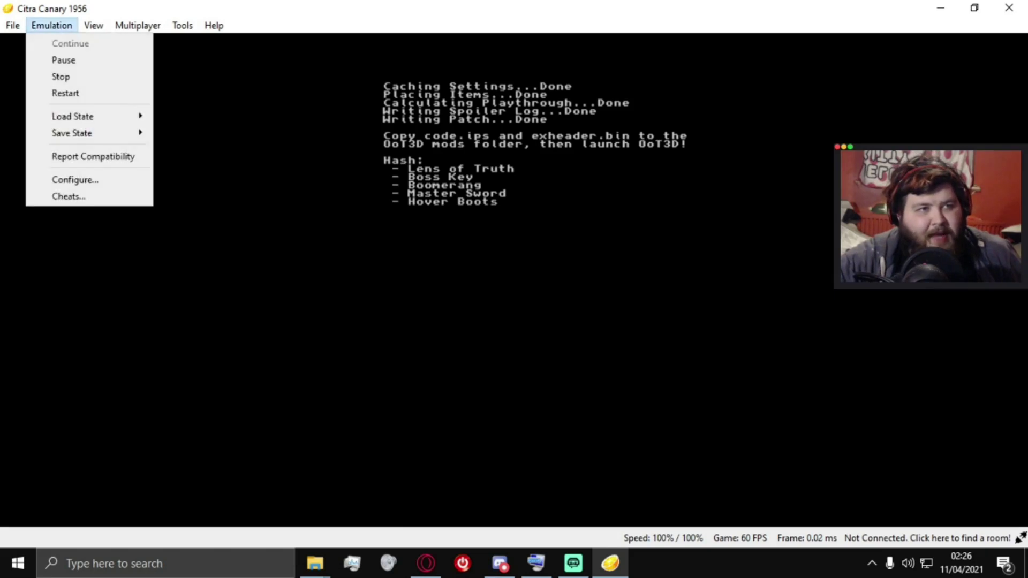
key("Down")
key("Down")
key("Return")
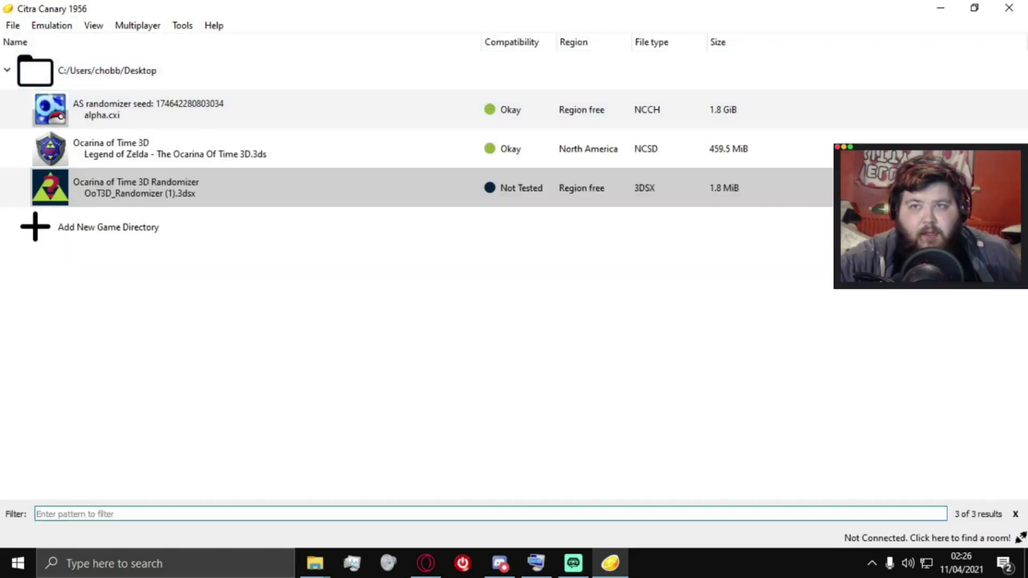
Open the Citra user folder in File Explorer
key("Down")
key("Up")
key("Up")
key("Down")
key("alt")
key("Down")
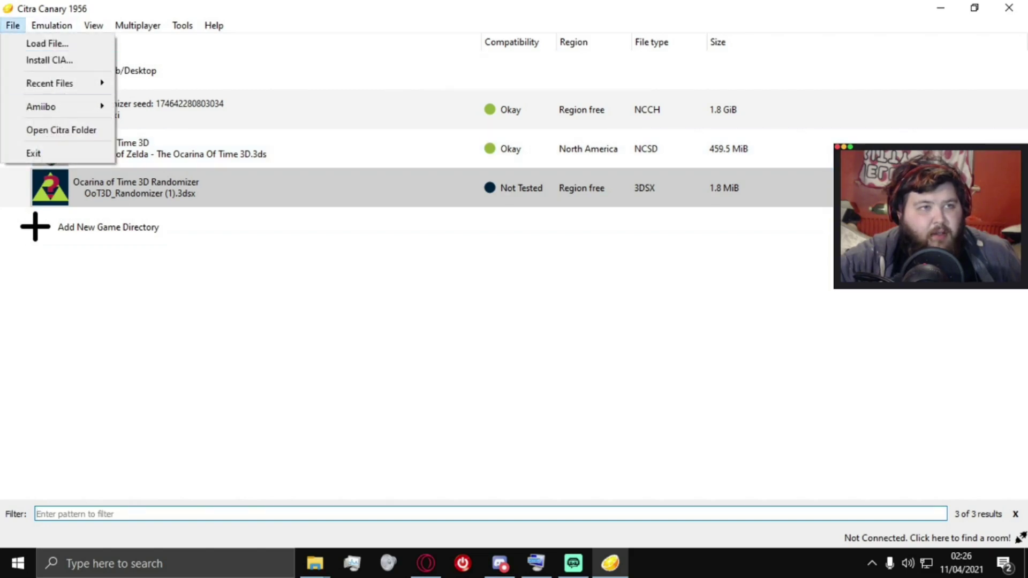
key("Down")
key("Down")
key("Down")
key("Down")
key("Return")
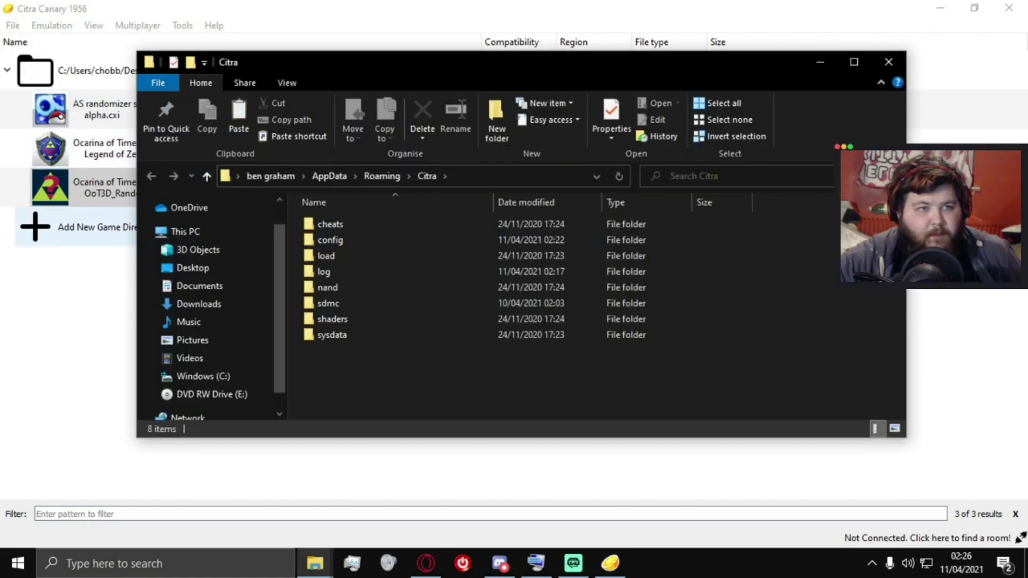
double_click(328, 303)
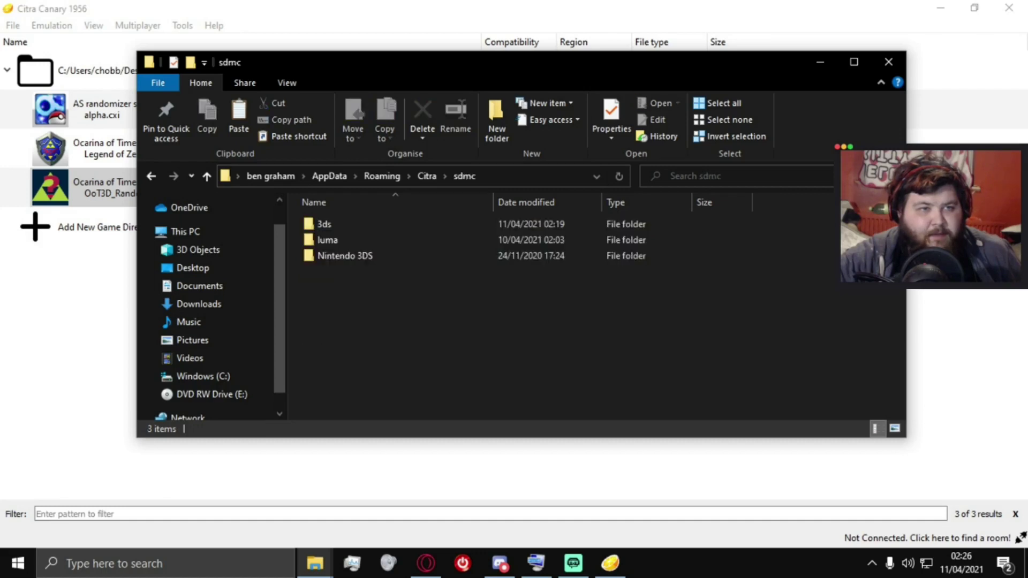
double_click(328, 240)
double_click(328, 224)
double_click(343, 224)
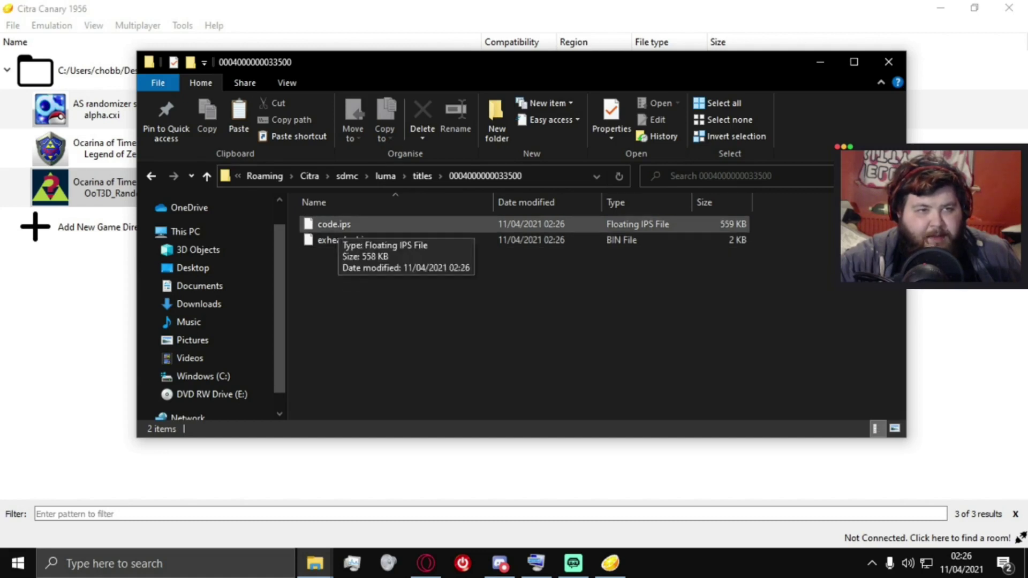
Copy code.ips and exheader.bin to the clipboard and minimize the folder window
left_click(346, 240)
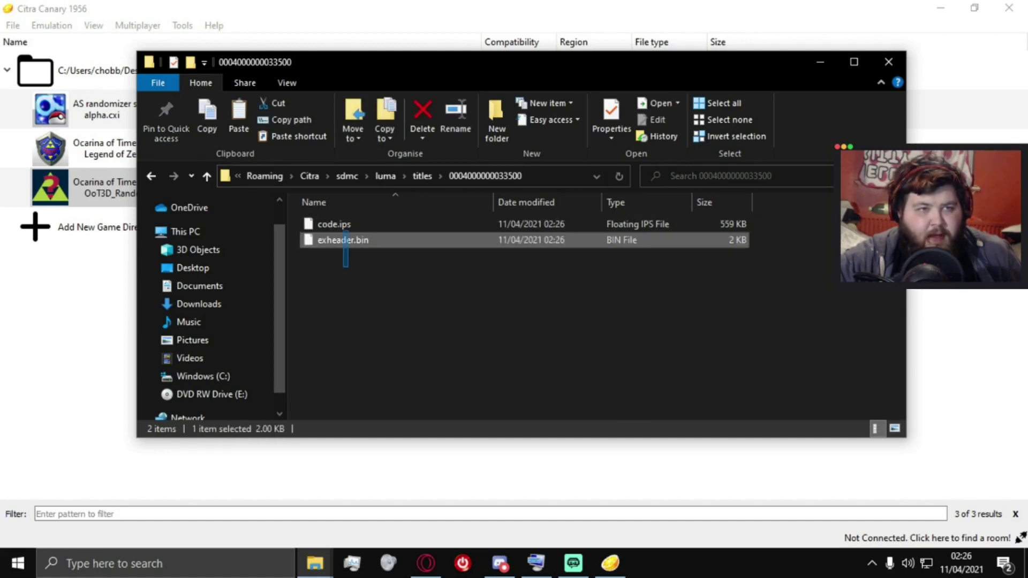
left_click_drag(345, 231, 345, 225)
right_click(344, 225)
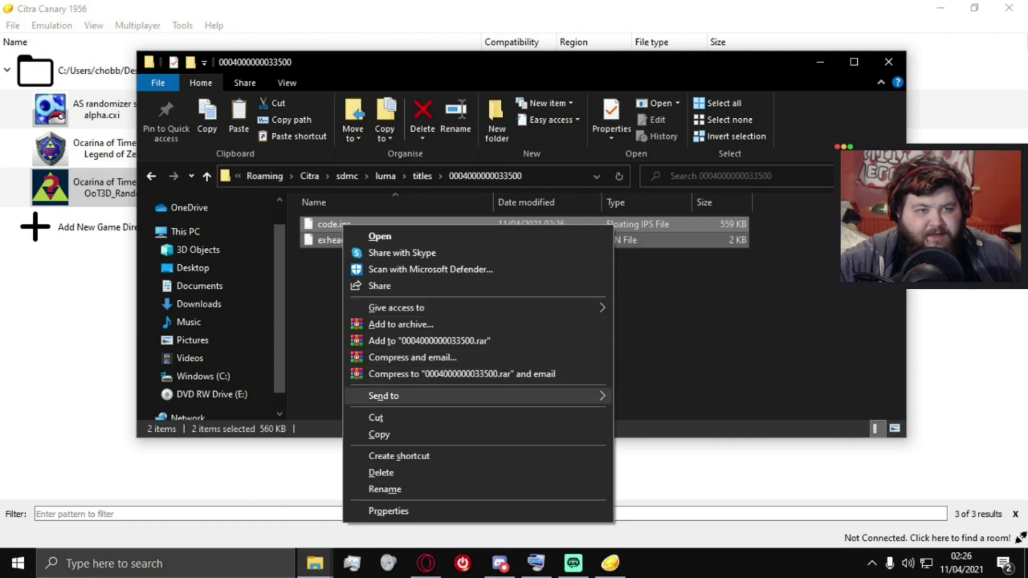
left_click(379, 434)
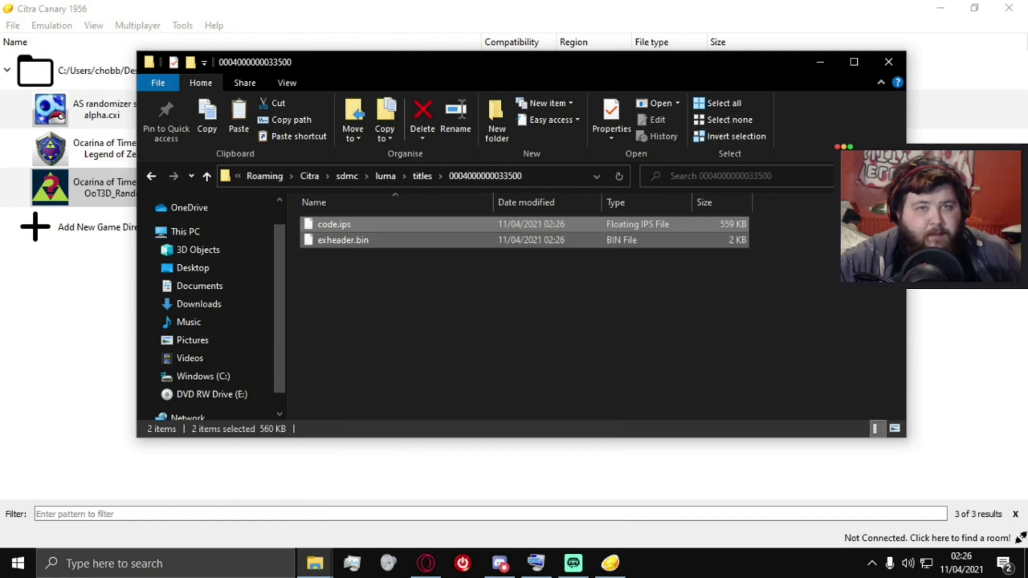
left_click(820, 61)
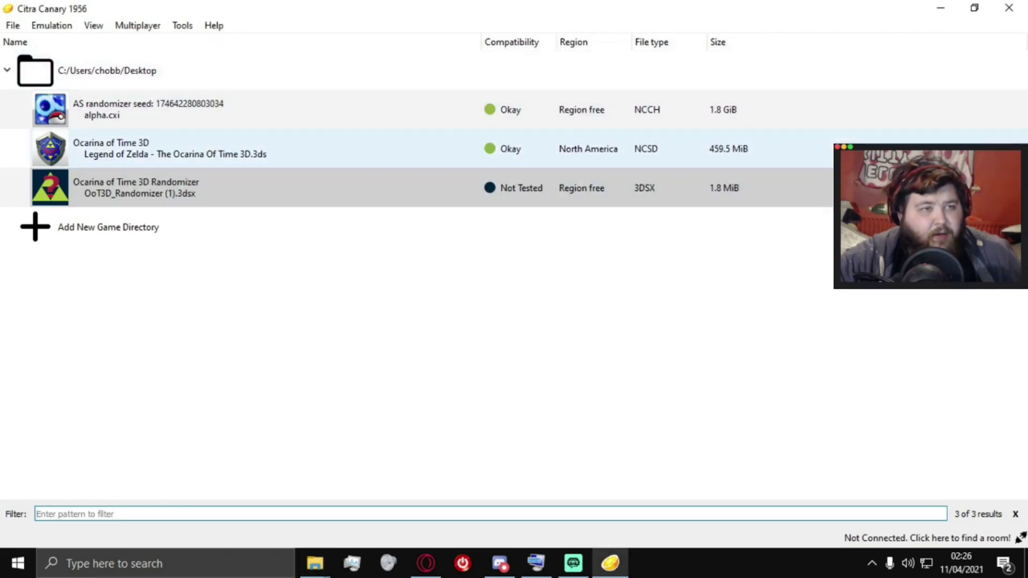
Paste the copied patch files into the mods folder of Ocarina of Time 3D and close that folder window
left_click(225, 149)
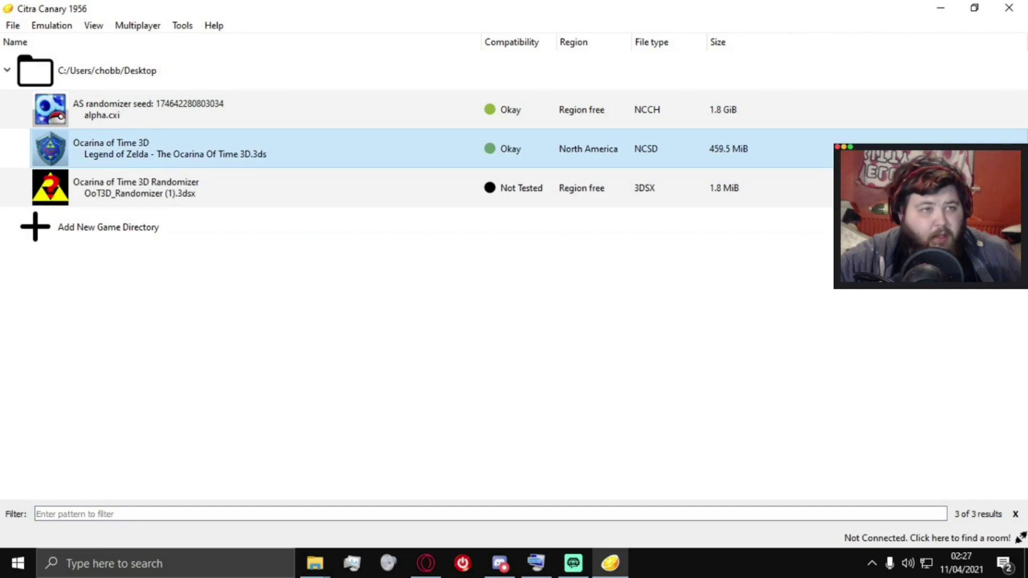
right_click(163, 153)
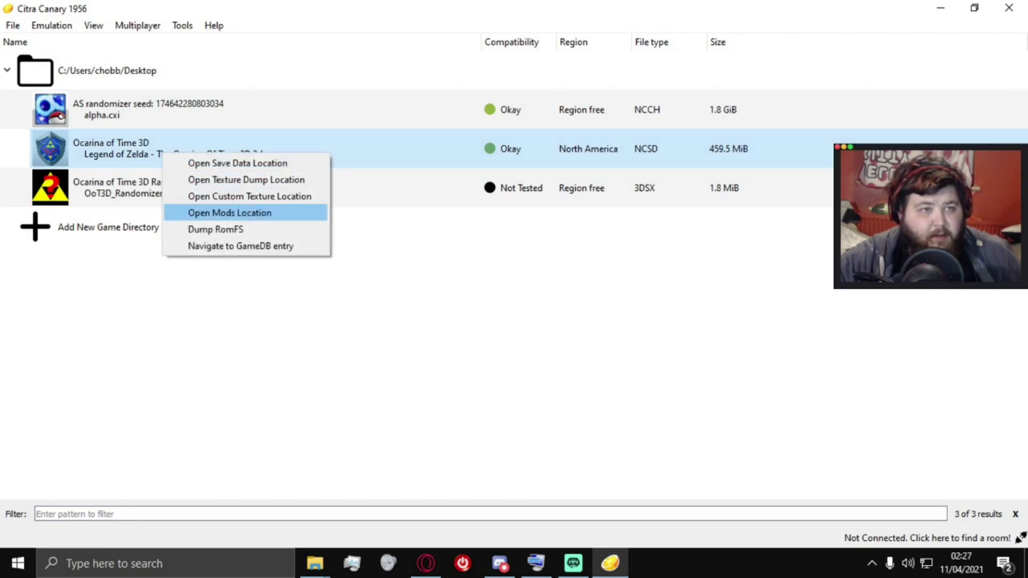
left_click(229, 213)
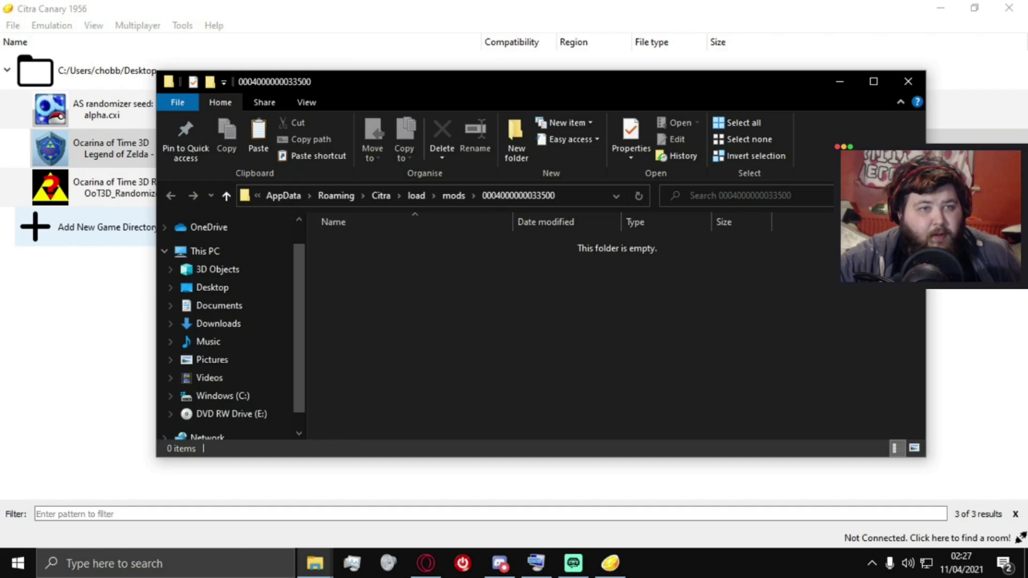
right_click(444, 297)
left_click(481, 401)
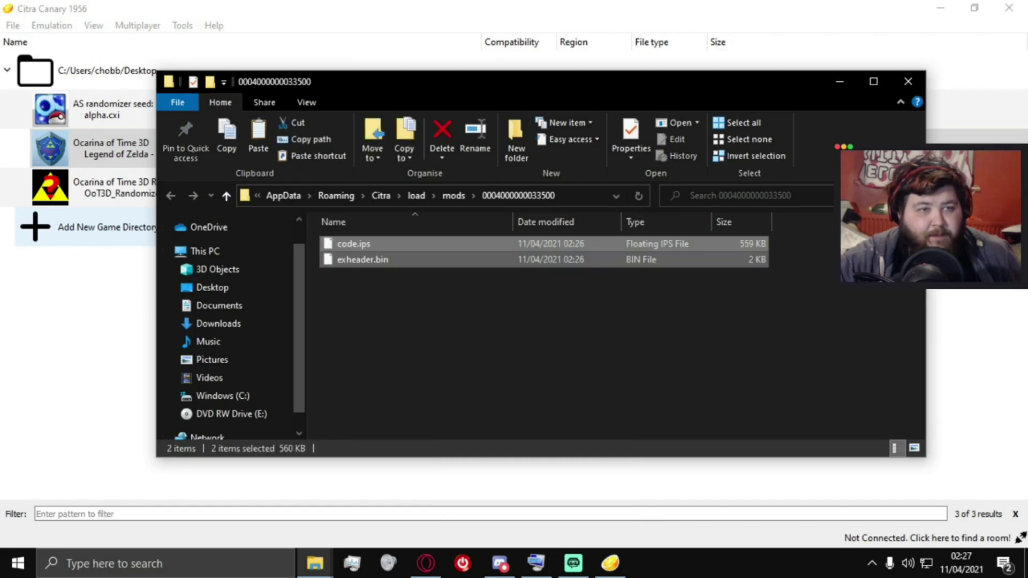
left_click(909, 81)
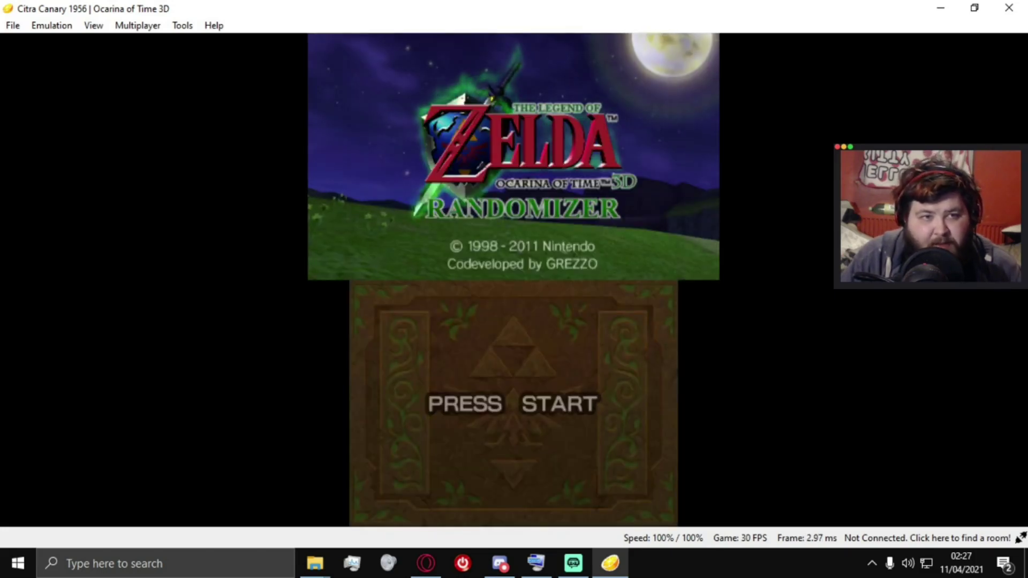
Continue past the title screen and erase the save file in slot 1
key("m")
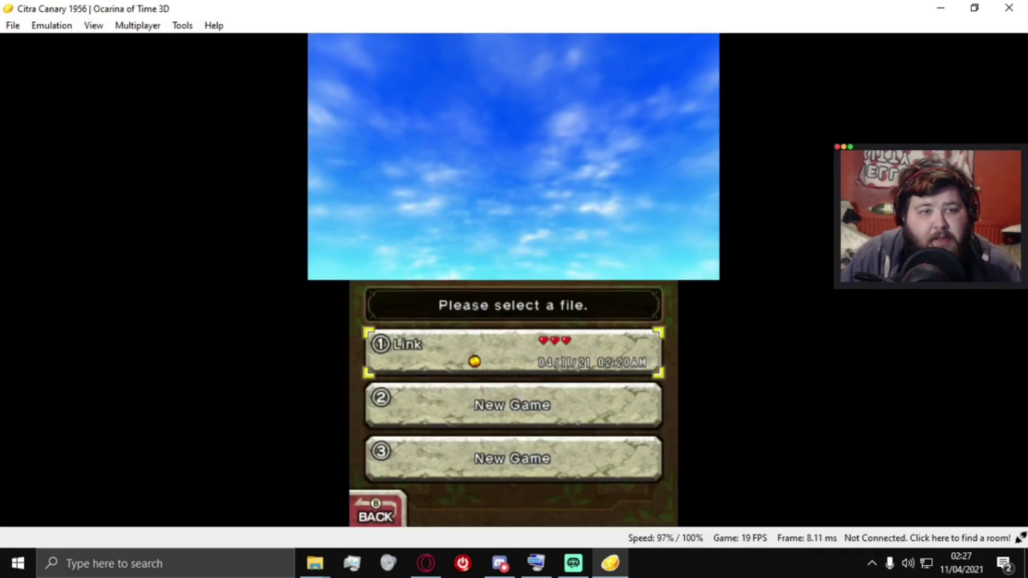
key("a")
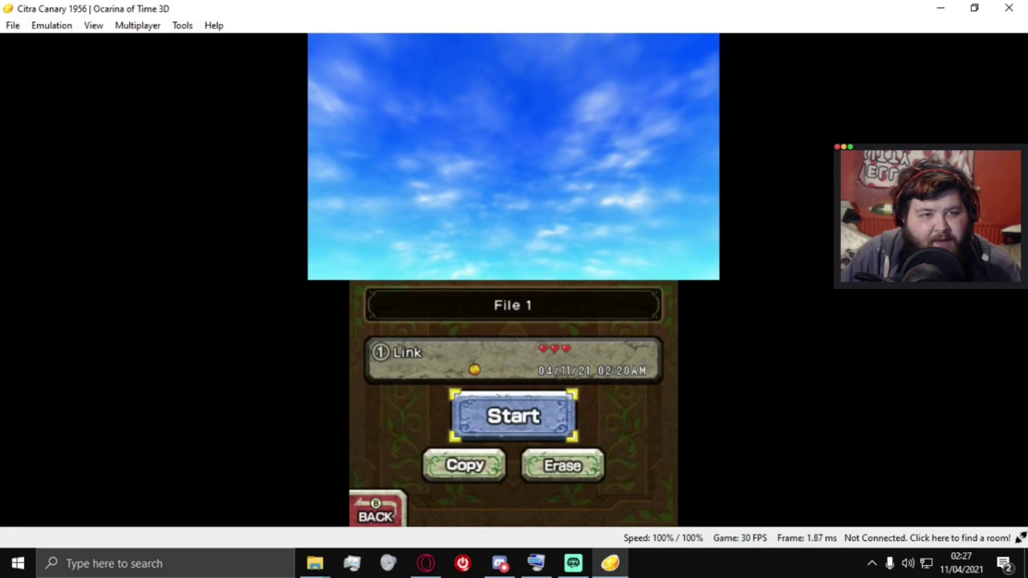
key("Down")
key("Right")
key("a")
key("Right")
key("a")
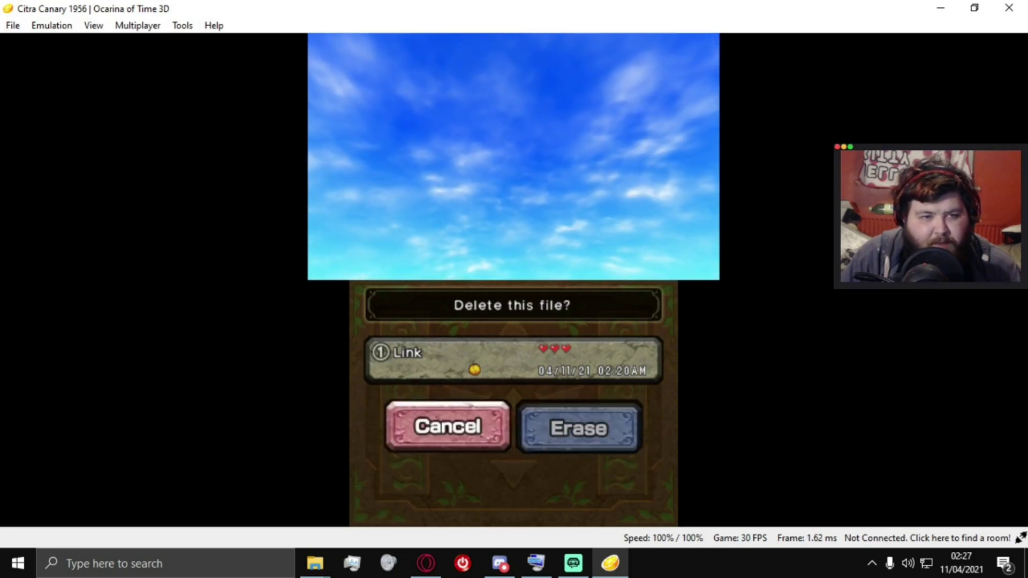
key("Left")
key("a")
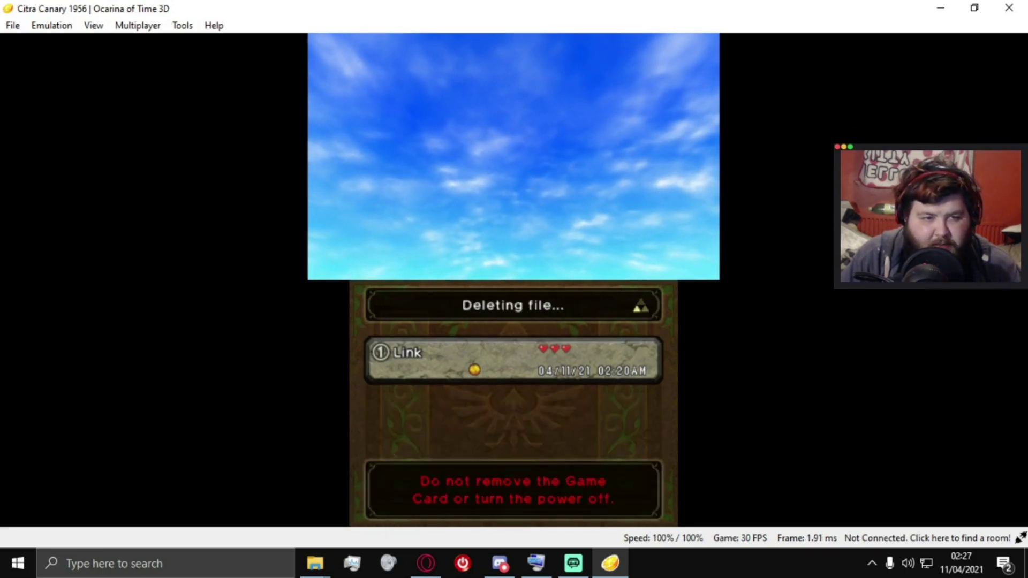
Create a new game in slot 1 with the name Link and start playing it
key("a")
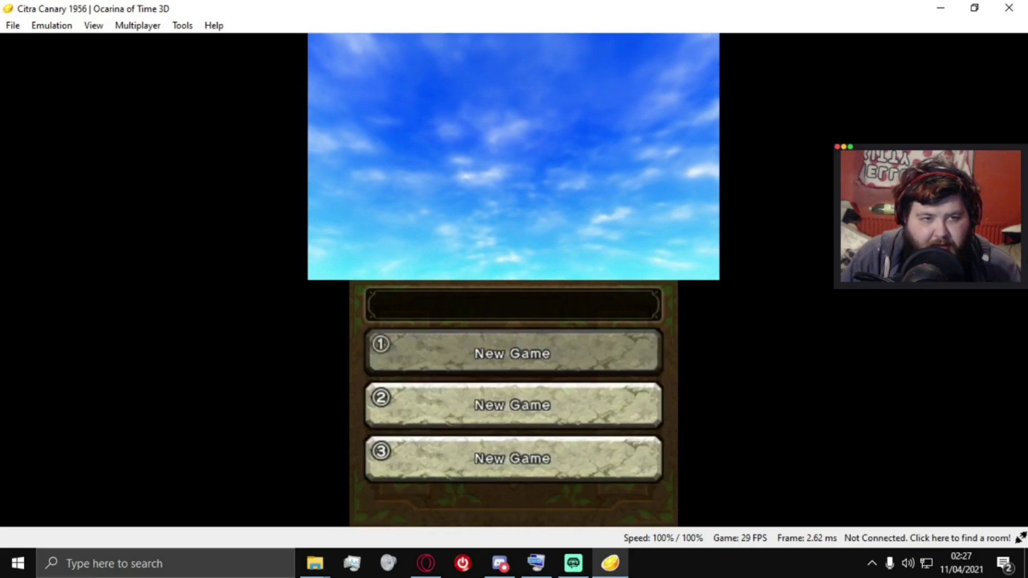
key("a")
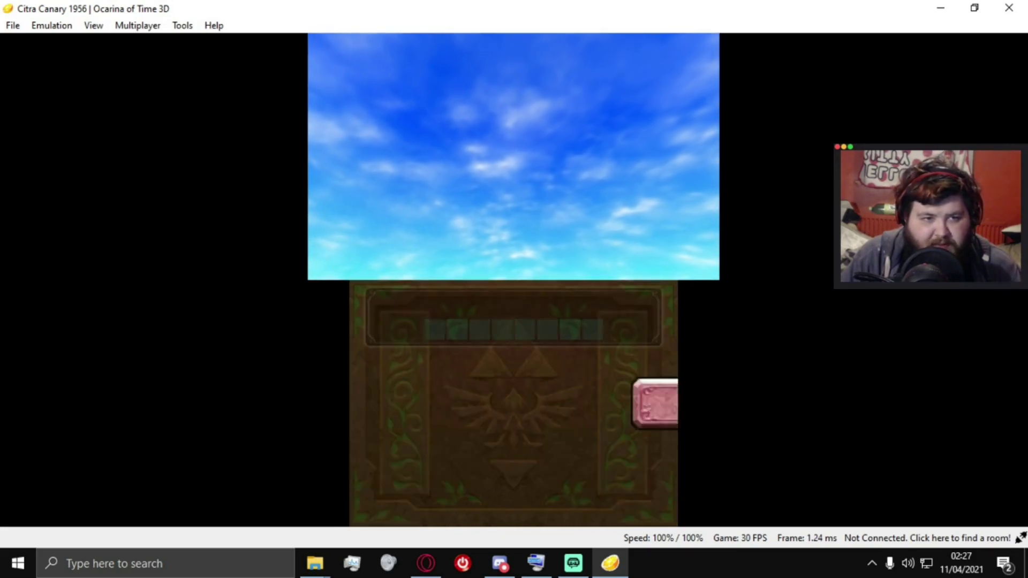
key("a")
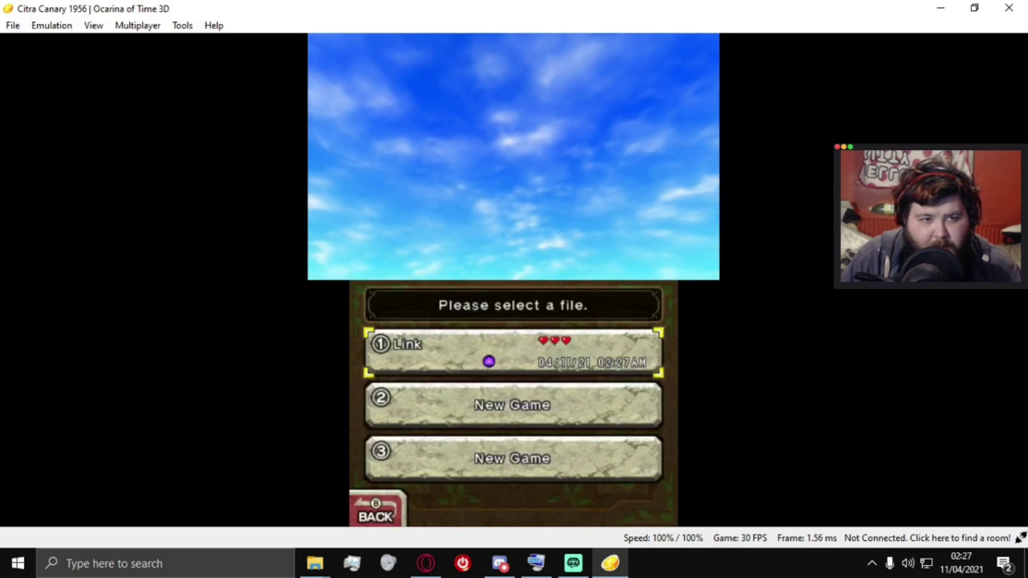
key("a")
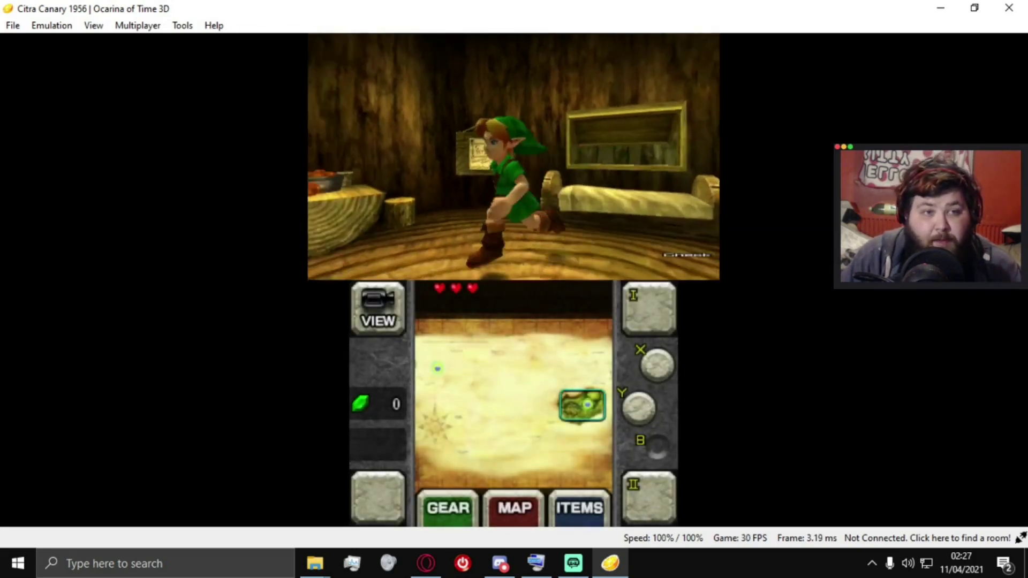
Leave Link's treehouse and climb down its ladder into Kokiri Forest
key("Up")
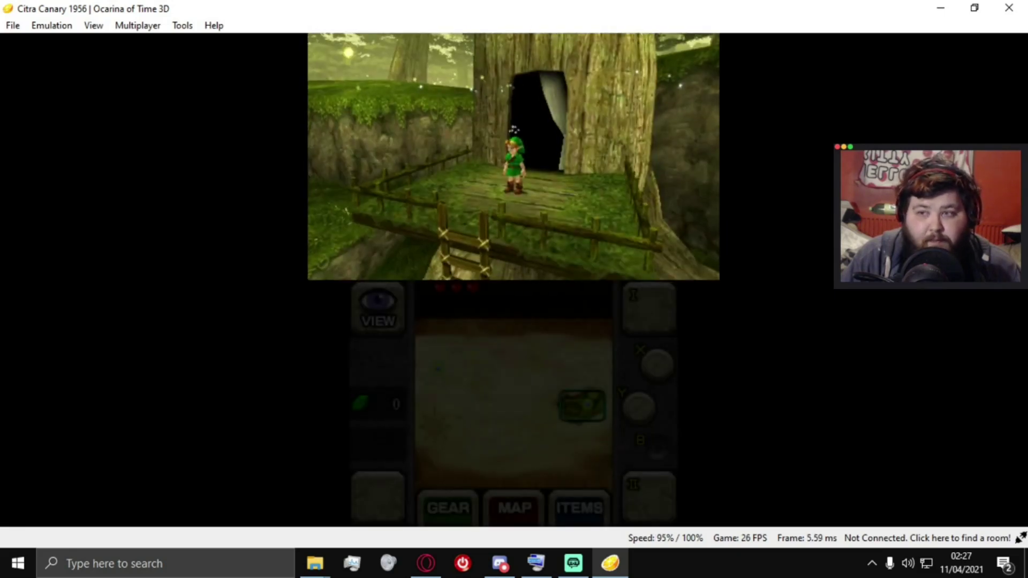
key("Down")
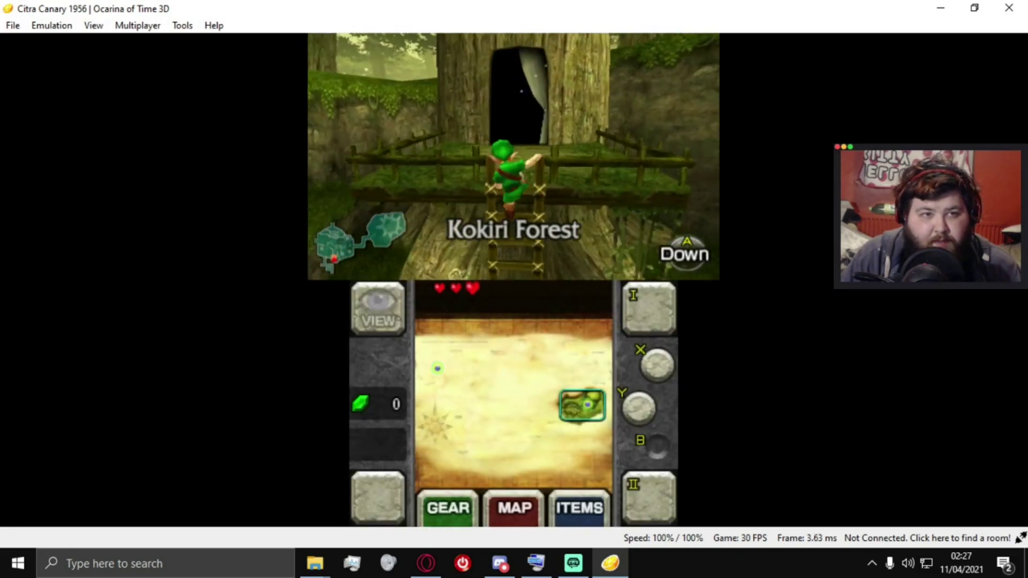
key("a")
key("Left")
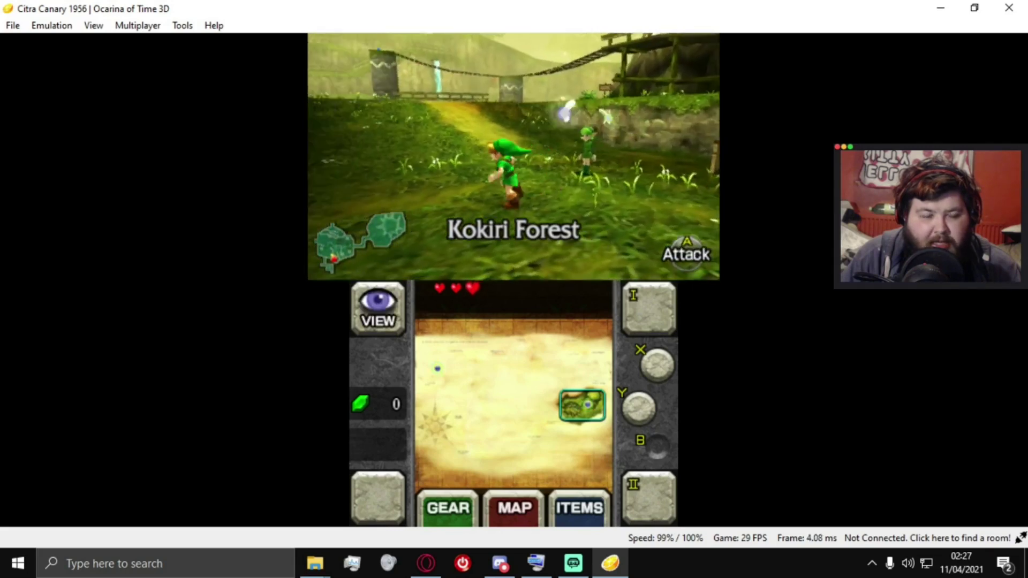
Run across Kokiri Forest to the tree-stump house and go inside to the treasure chests
key("Up")
key("Up")
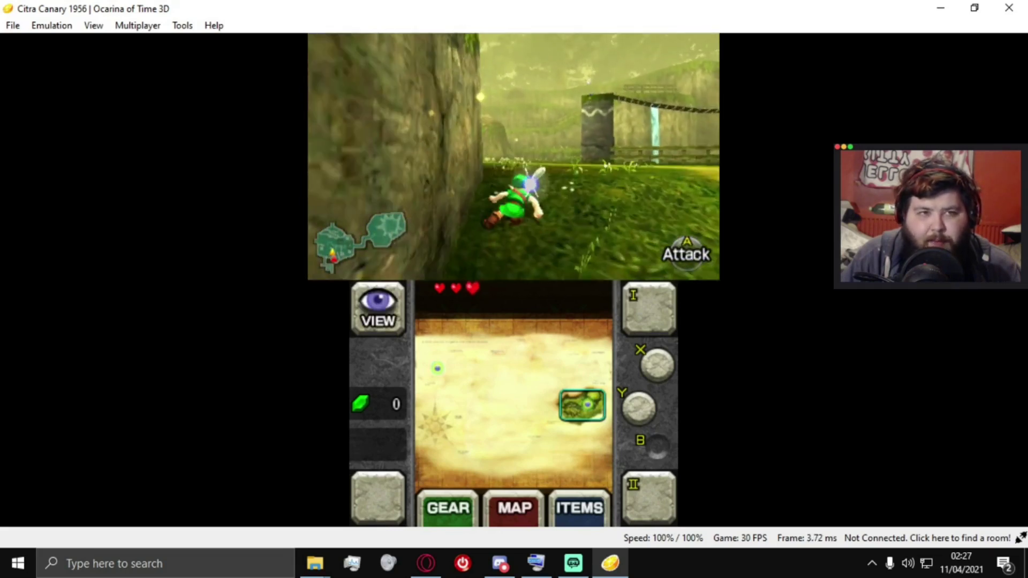
key("Up")
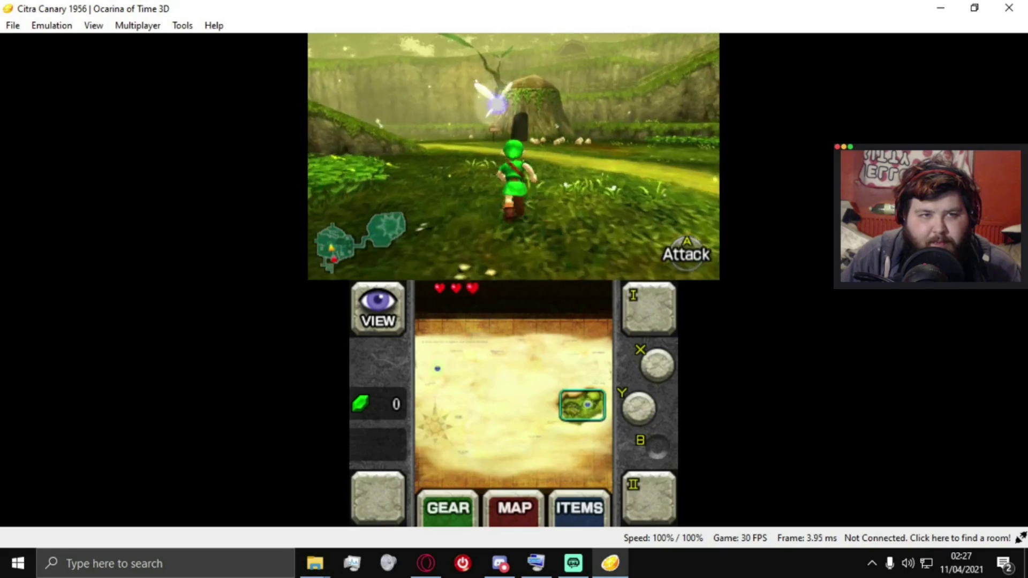
key("Up")
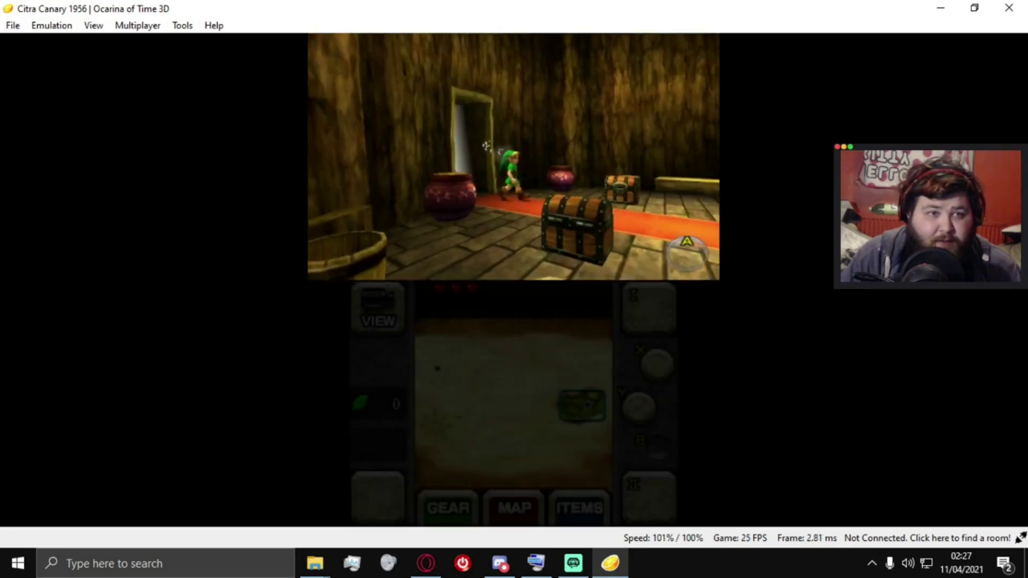
Open the first two treasure chests in the house and collect their items
key("a")
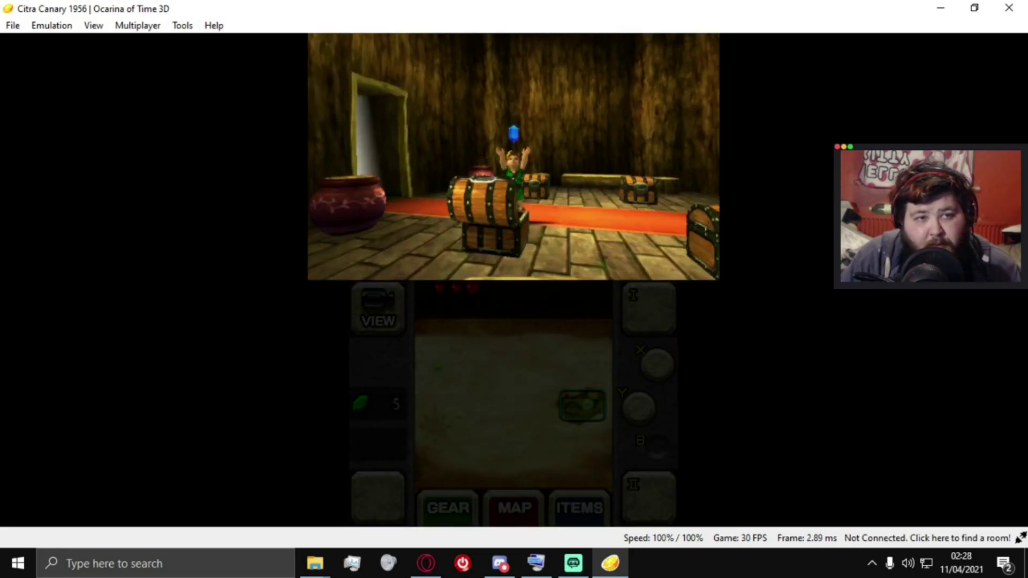
key("Up")
key("a")
key("Left")
key("Down")
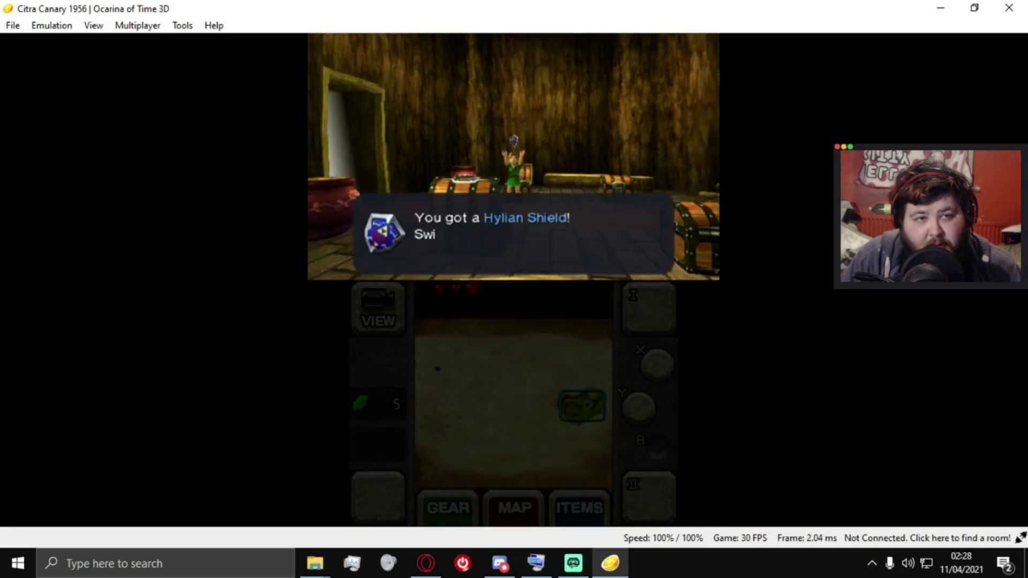
key("a")
Open the remaining two treasure chests, at the back and near the tree stump
key("Left")
key("Up")
key("a")
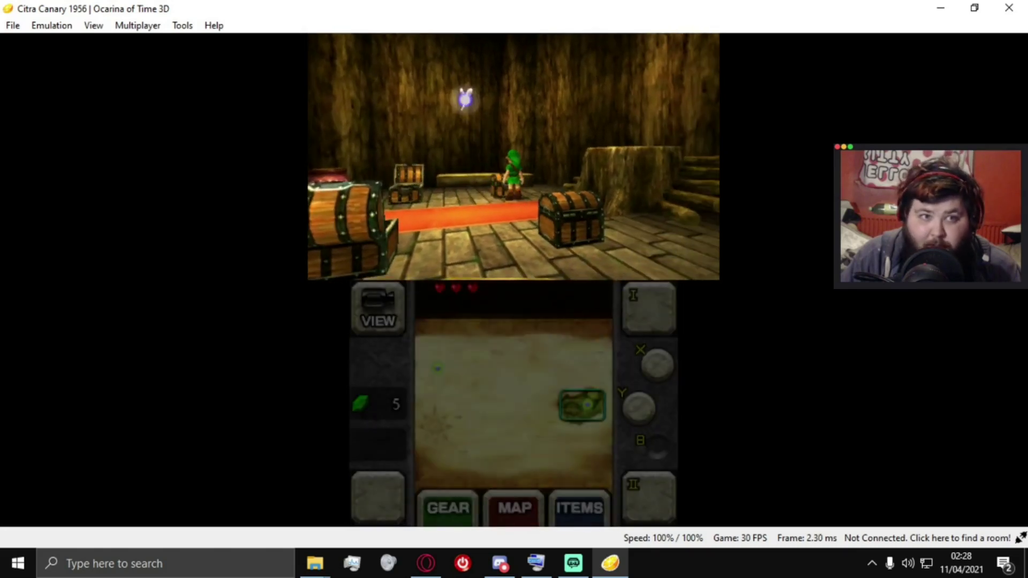
key("Down")
key("a")
key("Down")
key("a")
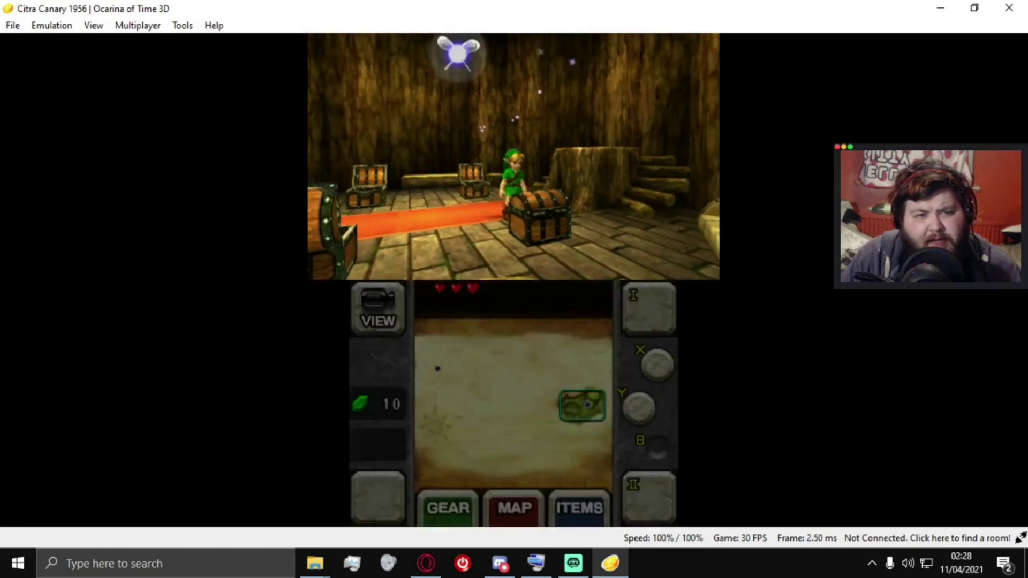
key("a")
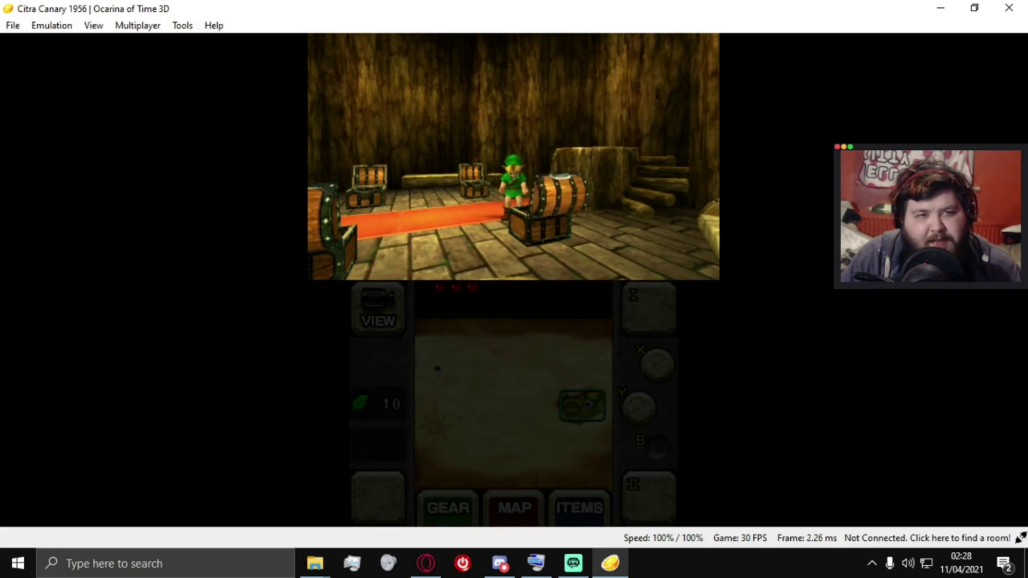